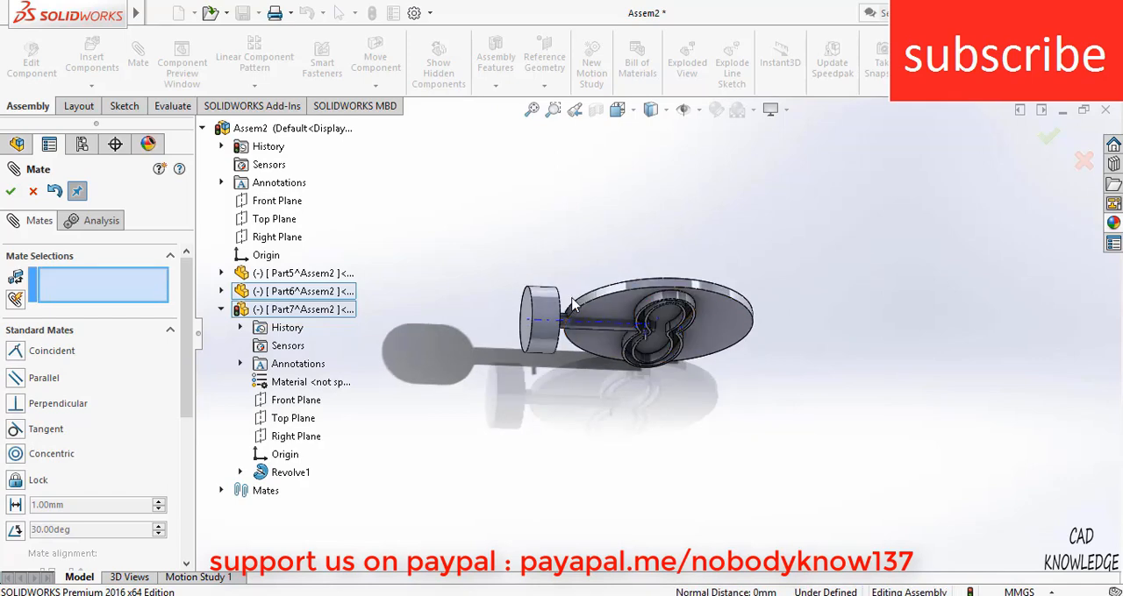
Add a 12 mm distance mate between the shaft's axis (Part6) and the assembly's Front Plane
left_click_drag(562, 340, 534, 350)
middle_click_drag(561, 353, 536, 254)
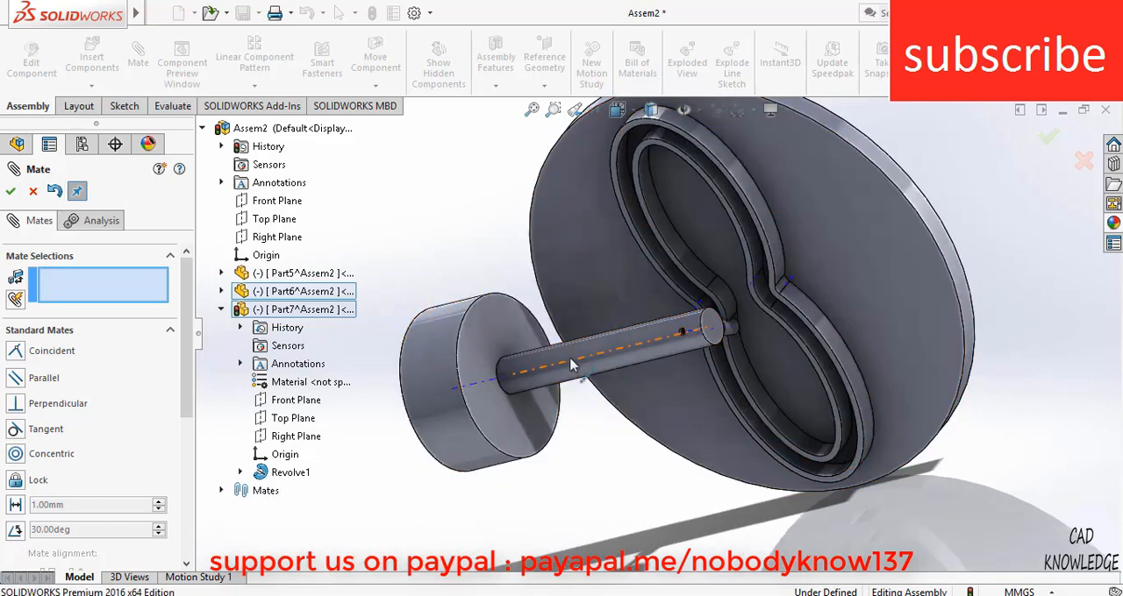
left_click(572, 367)
scroll(720, 317, "down", 1)
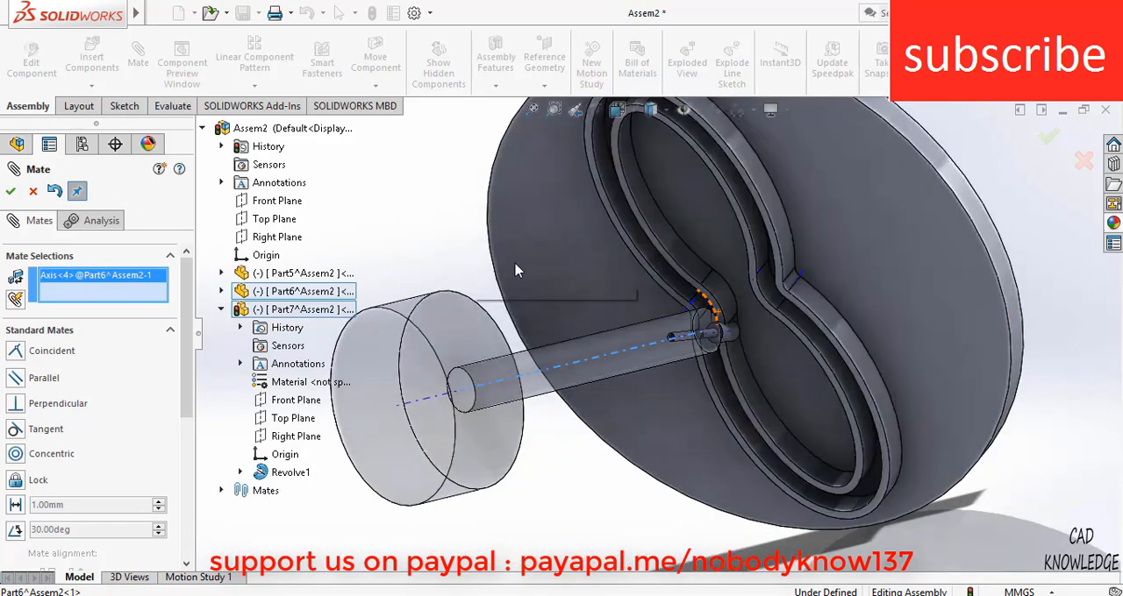
scroll(489, 266, "up", 2)
left_click(277, 201)
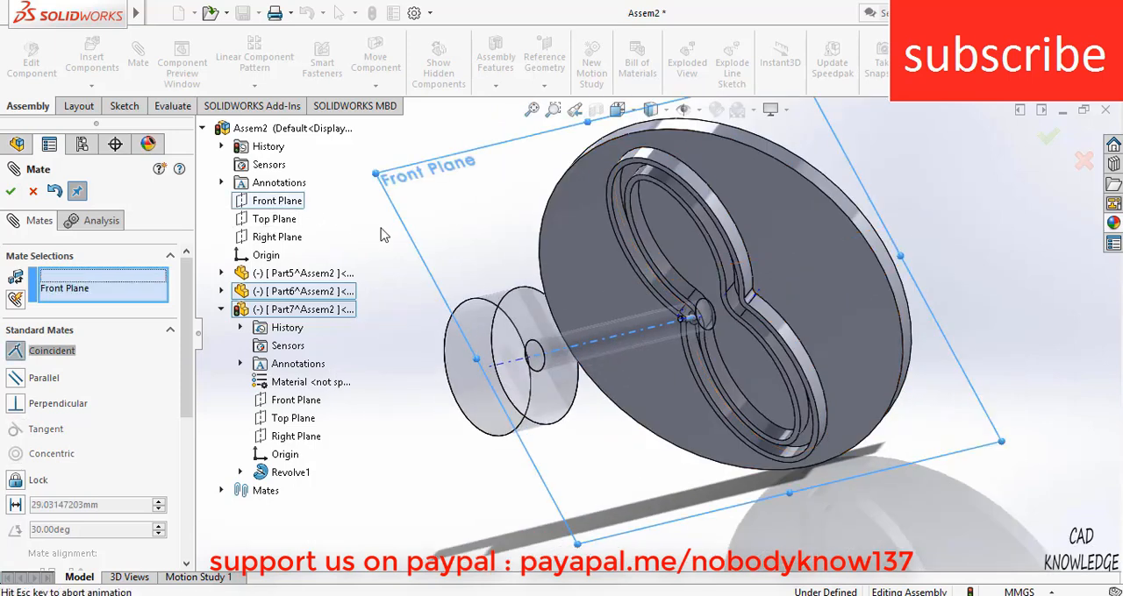
left_click(355, 224)
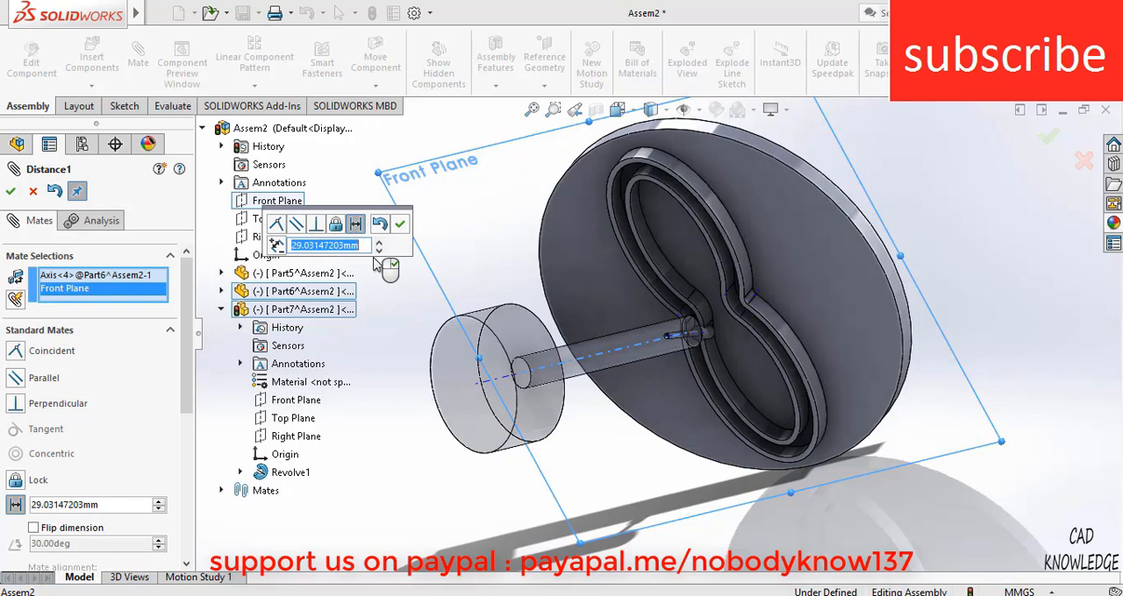
key("Return")
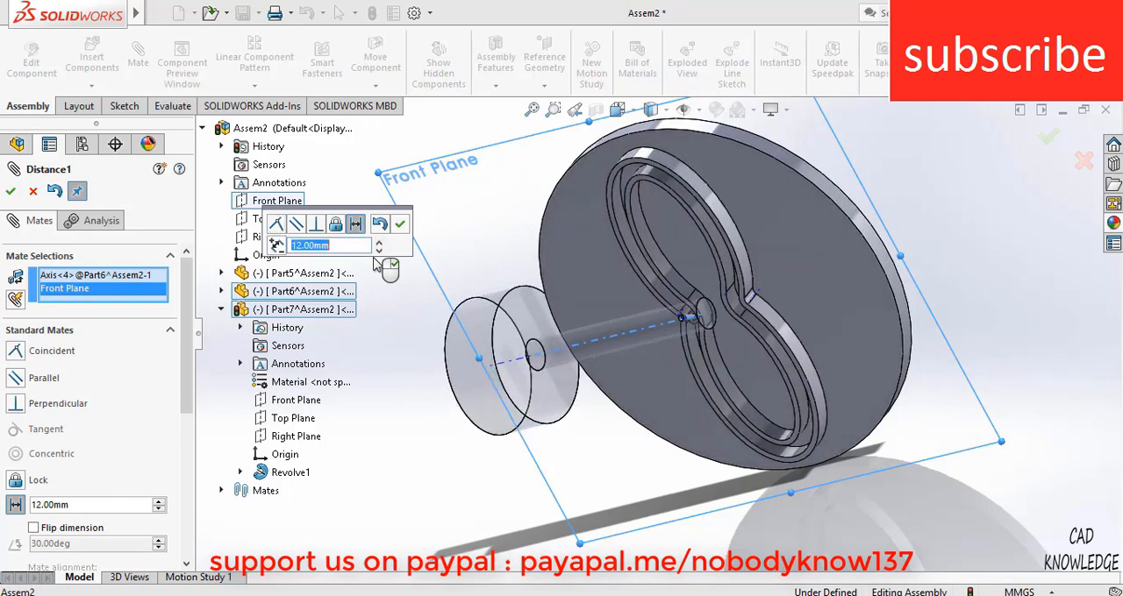
Set the distance mate between the shaft's axis and the Front Plane to 20 mm and accept it
middle_click_drag(653, 326, 668, 354)
scroll(684, 313, "down", 6)
scroll(667, 355, "up", 3)
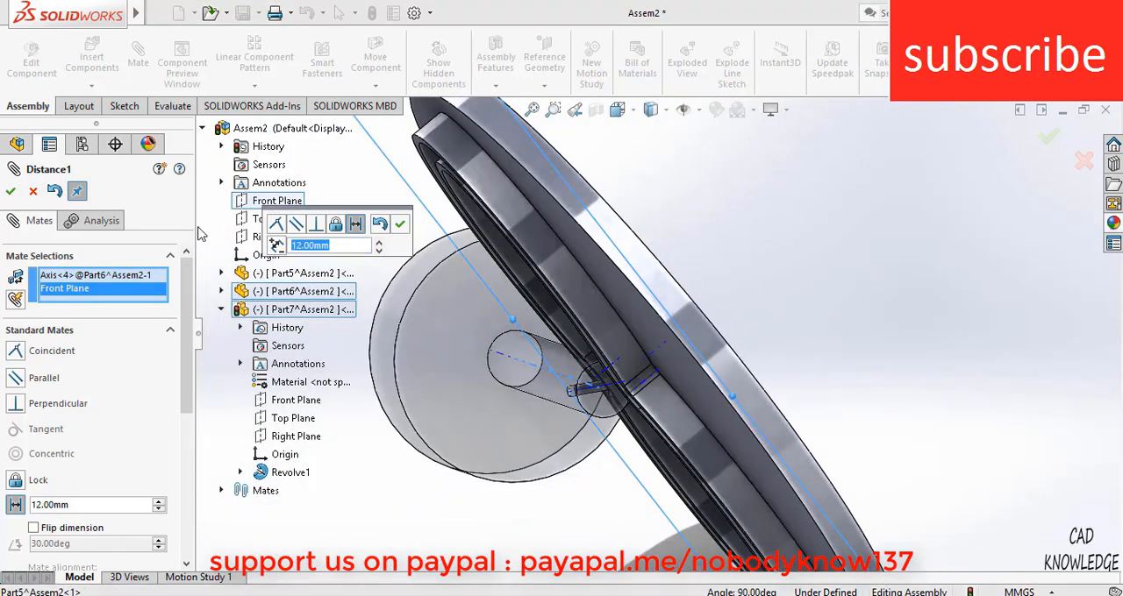
type("20")
key("Return")
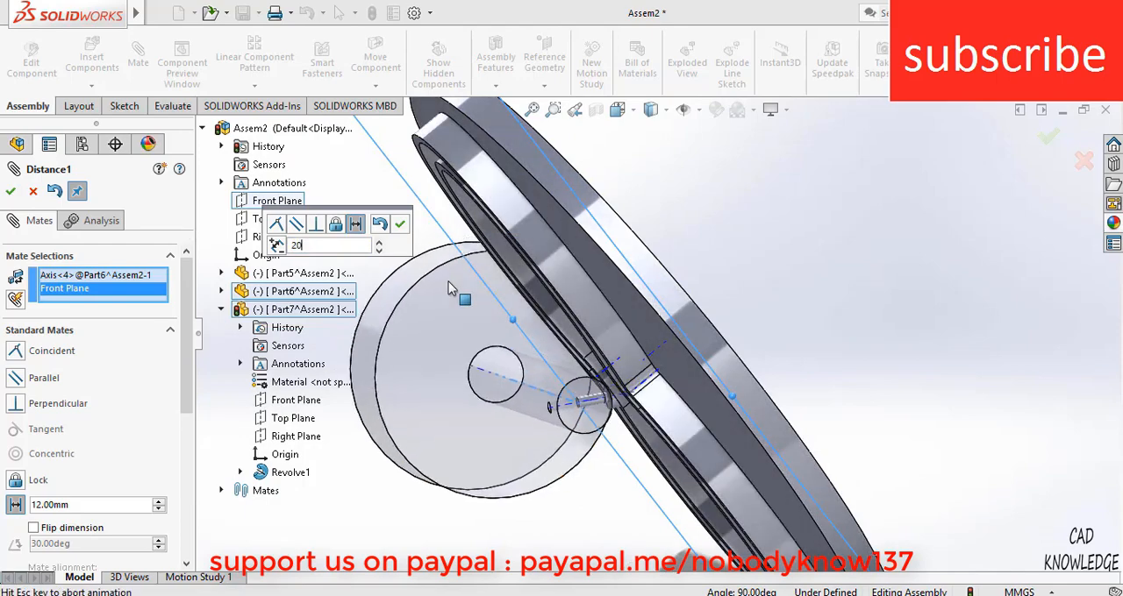
scroll(612, 398, "down", 3)
middle_click_drag(645, 362, 683, 309)
scroll(683, 309, "up", 3)
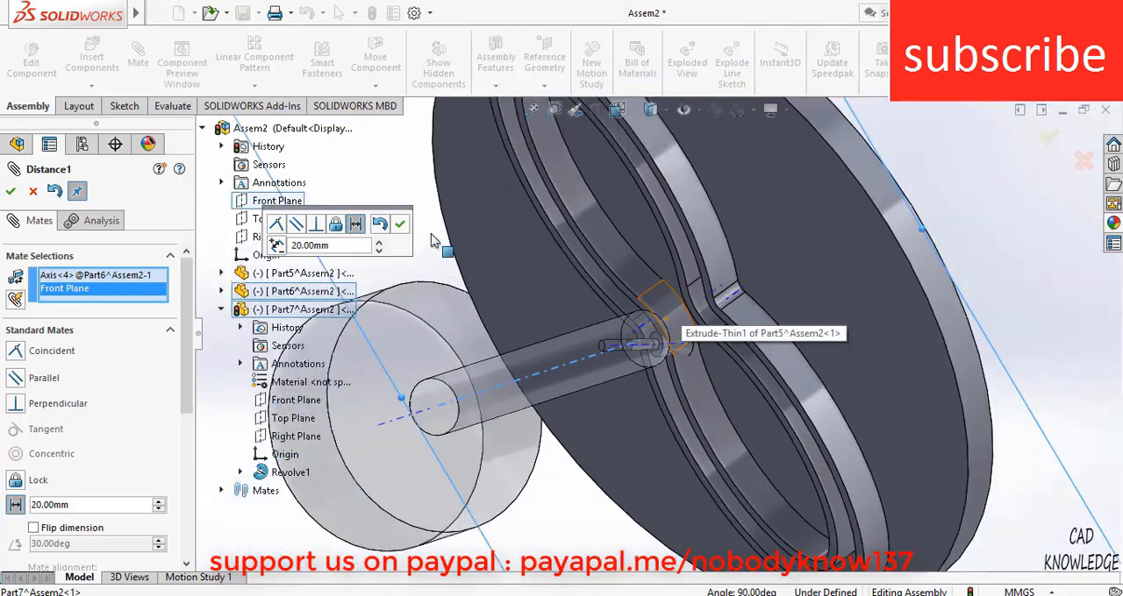
left_click(400, 225)
Add a coincident mate between the roller pin's axis (Part7) and the assembly's Top Plane
scroll(691, 349, "up", 3)
middle_click_drag(692, 351, 623, 324)
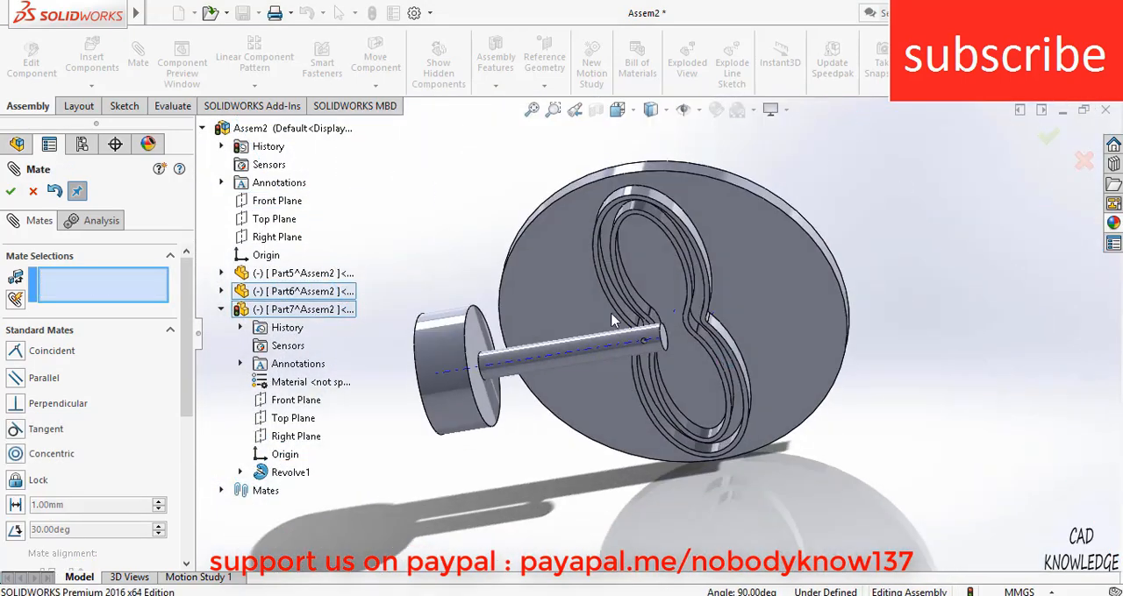
scroll(677, 340, "down", 4)
middle_click_drag(683, 345, 656, 313)
scroll(708, 363, "down", 4)
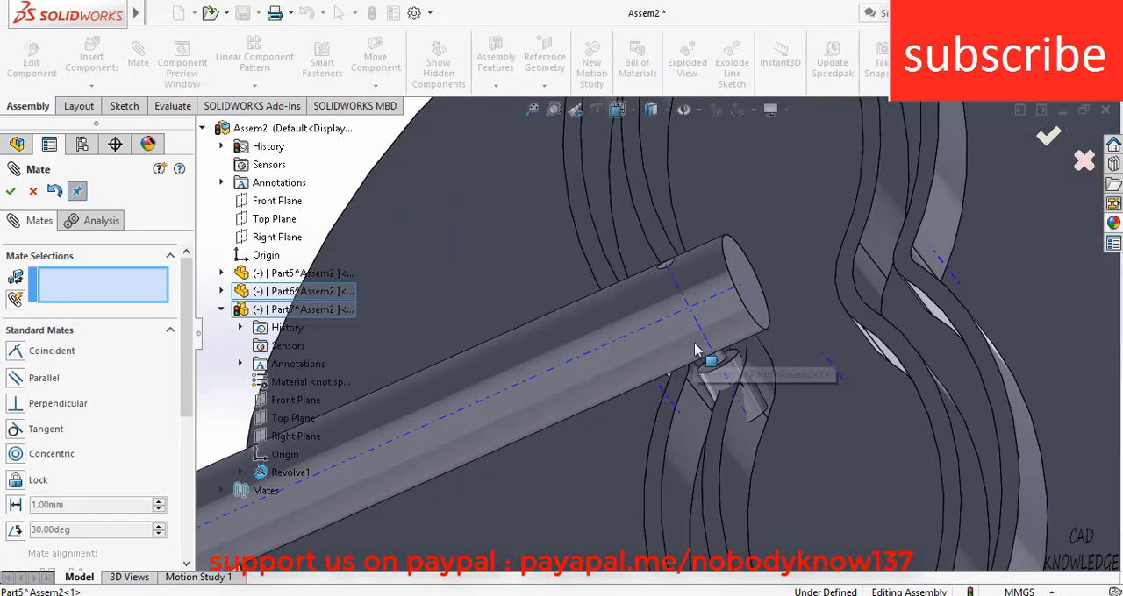
scroll(689, 363, "up", 4)
scroll(693, 364, "down", 3)
scroll(693, 364, "up", 5)
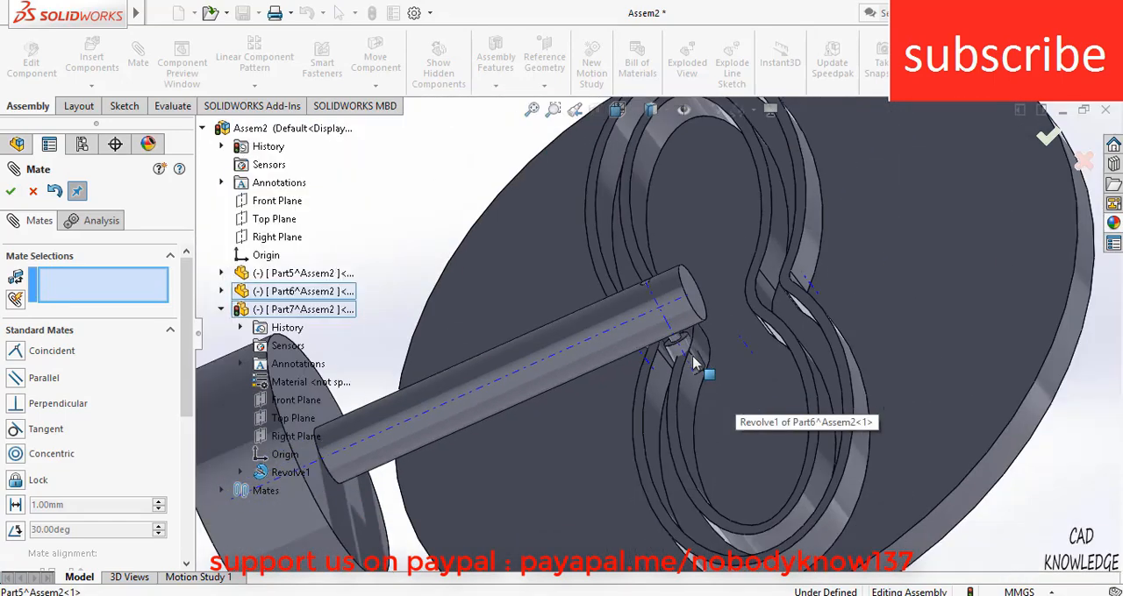
scroll(682, 353, "down", 6)
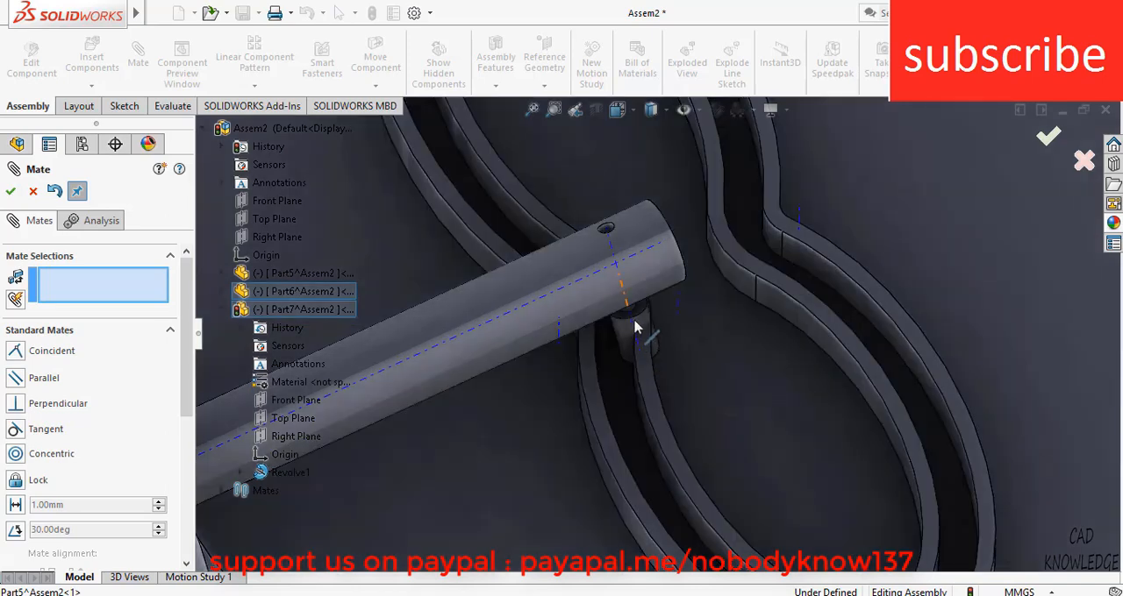
left_click(633, 331)
scroll(639, 333, "up", 6)
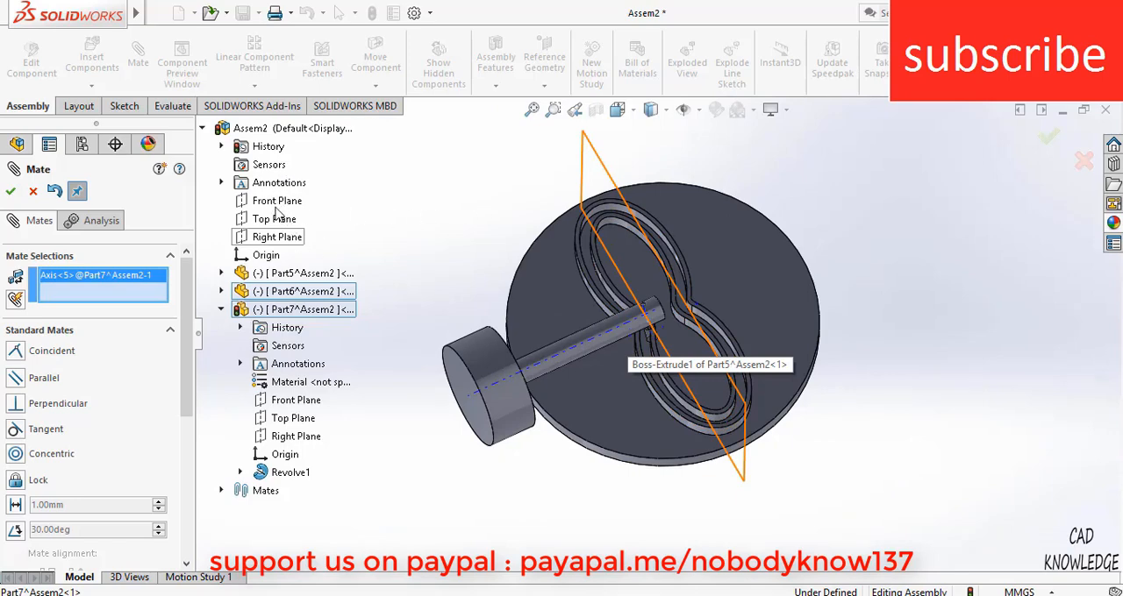
left_click(273, 220)
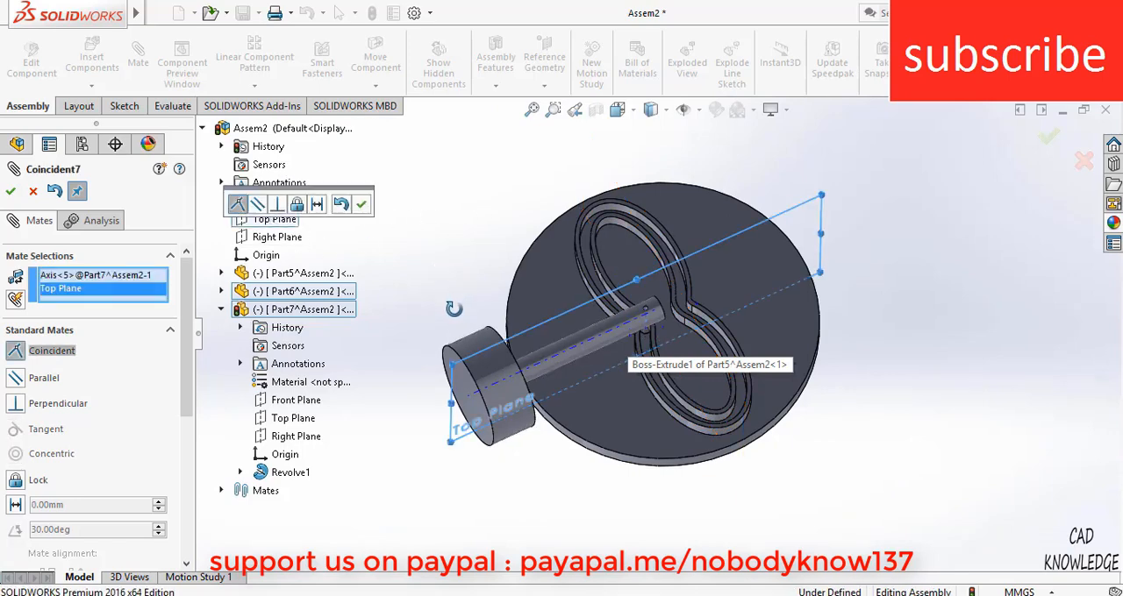
middle_click_drag(451, 365, 452, 363)
scroll(699, 321, "down", 3)
mouse_move(638, 295)
middle_mouse_down()
mouse_move(666, 394)
mouse_move(635, 384)
middle_mouse_up()
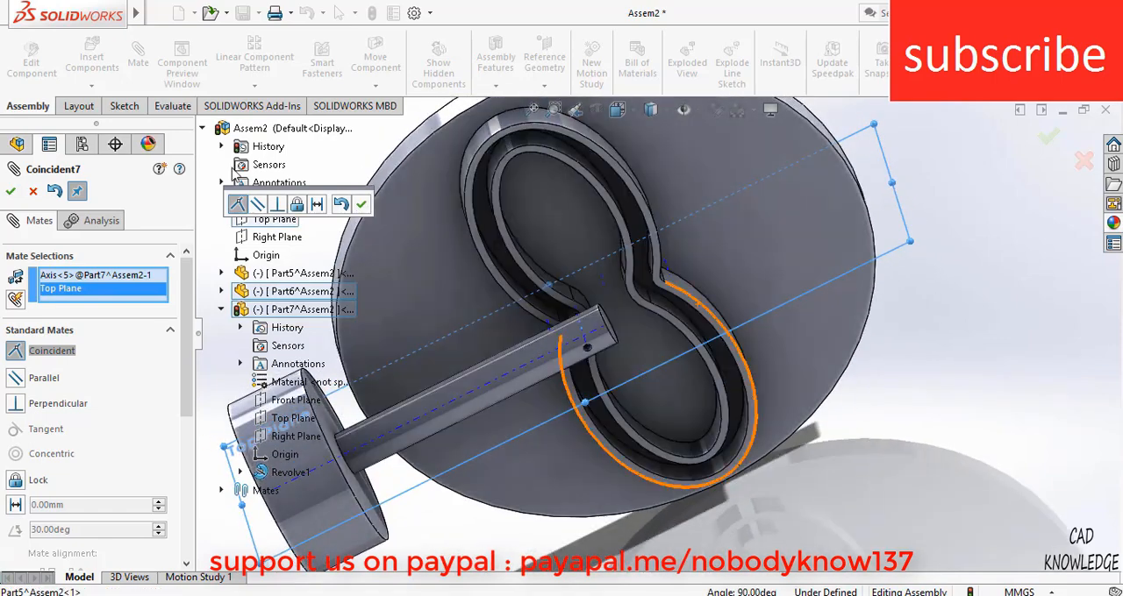
left_click(362, 204)
Examine how the roller pin sits in the cam groove and against the shaft, and close the Mate command
middle_click_drag(561, 351, 612, 330)
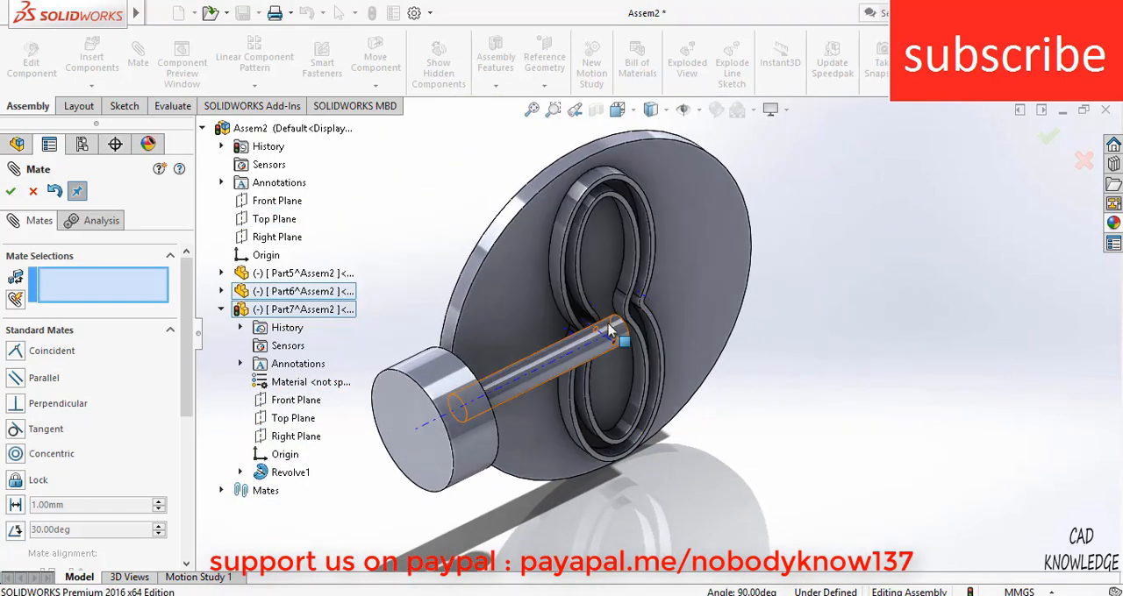
scroll(610, 329, "down", 8)
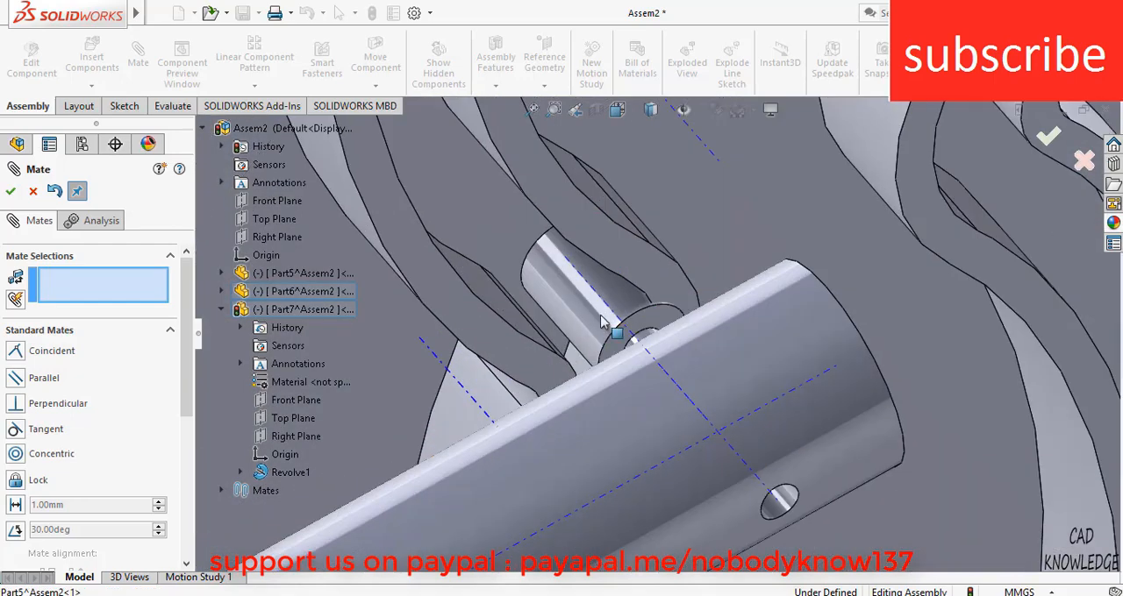
scroll(609, 437, "up", 4)
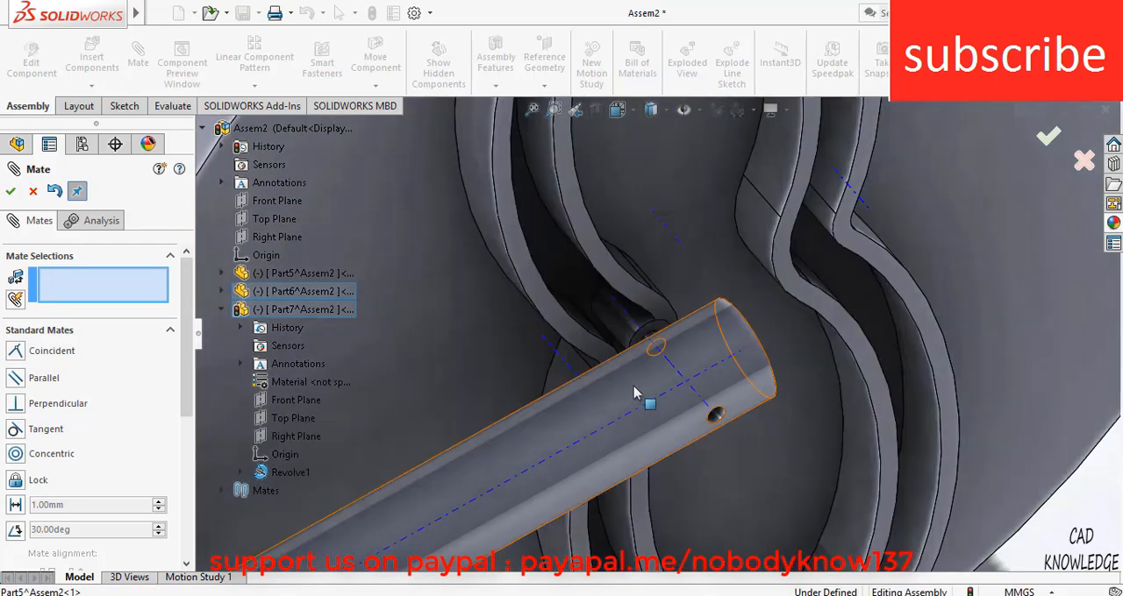
left_click(611, 402)
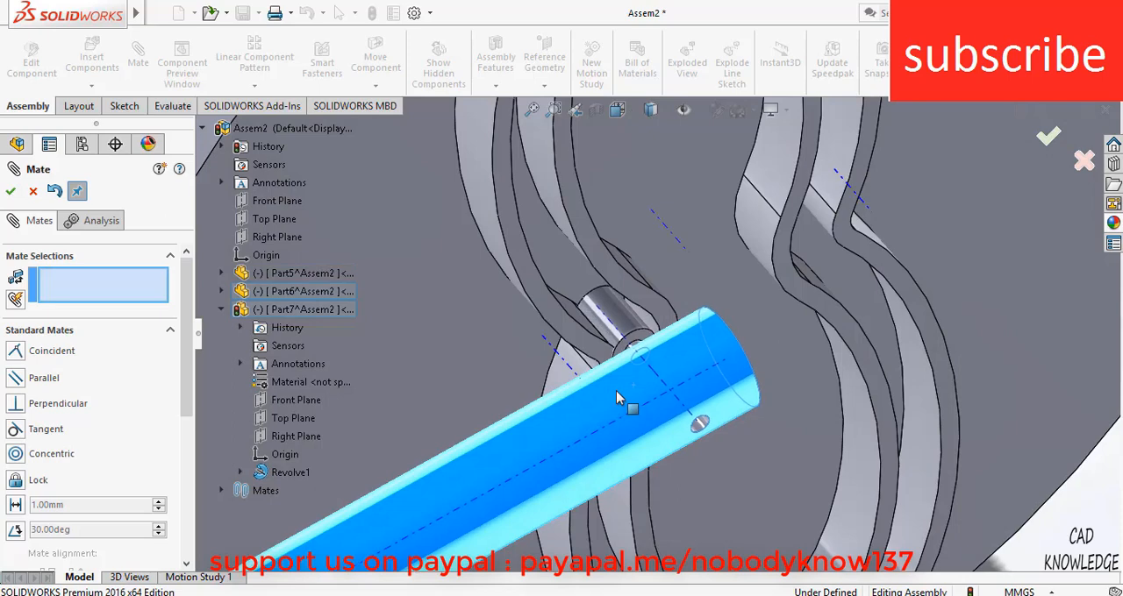
scroll(631, 342, "down", 5)
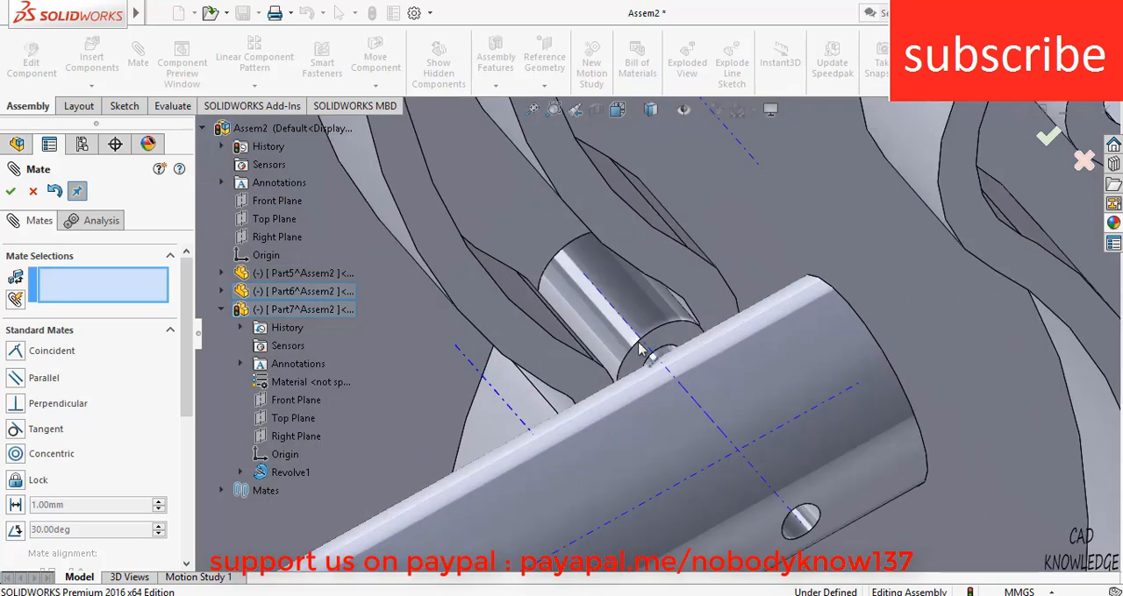
scroll(649, 348, "down", 4)
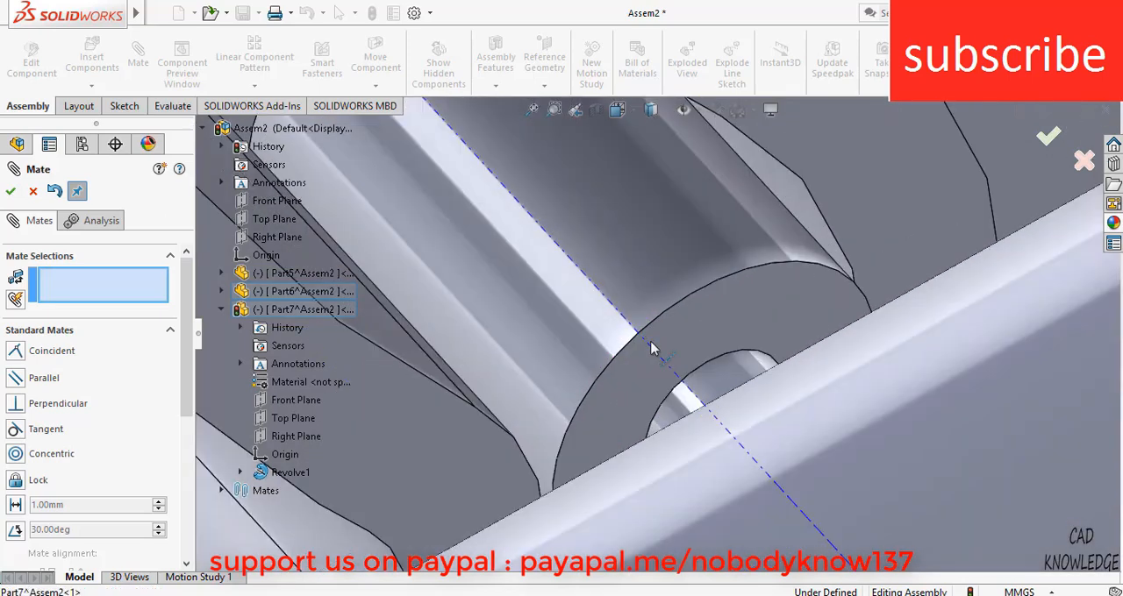
scroll(639, 298, "up", 6)
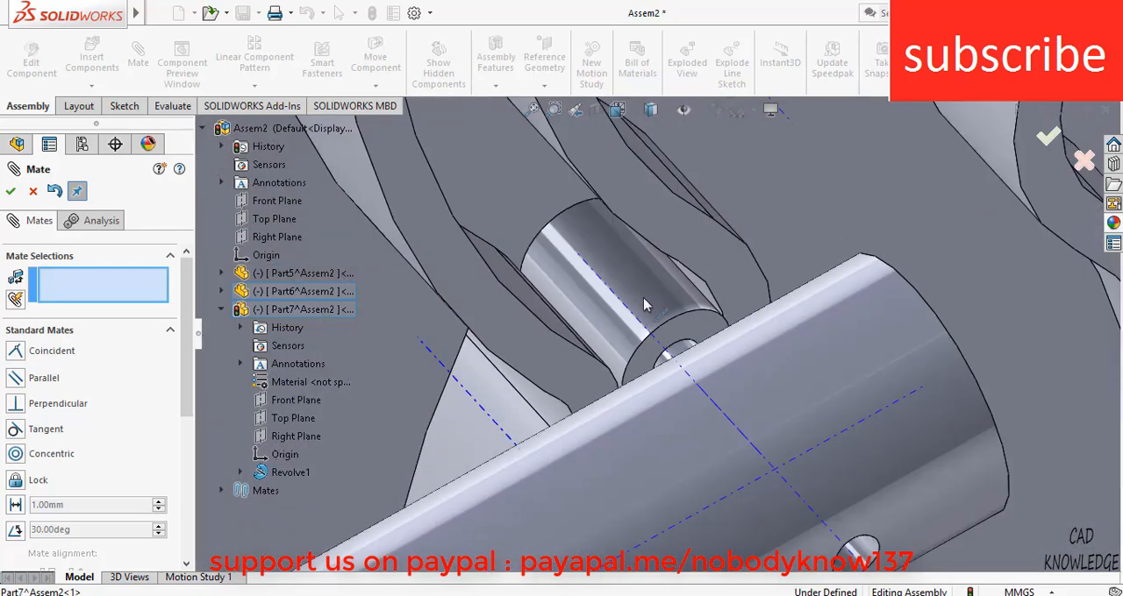
middle_click_drag(643, 274, 593, 323)
scroll(647, 313, "down", 6)
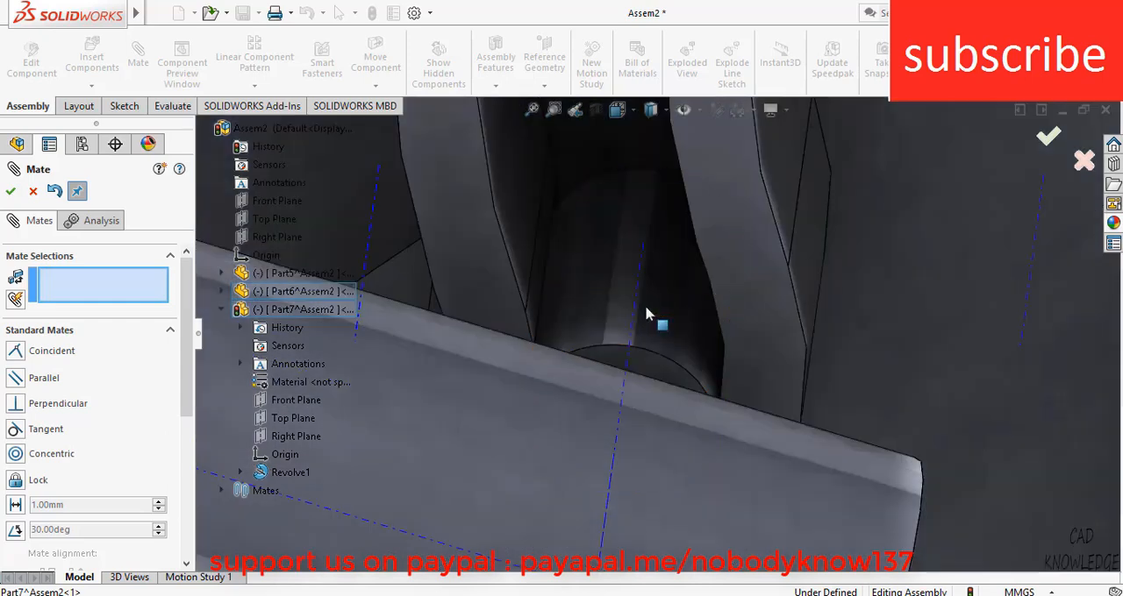
right_click(646, 313)
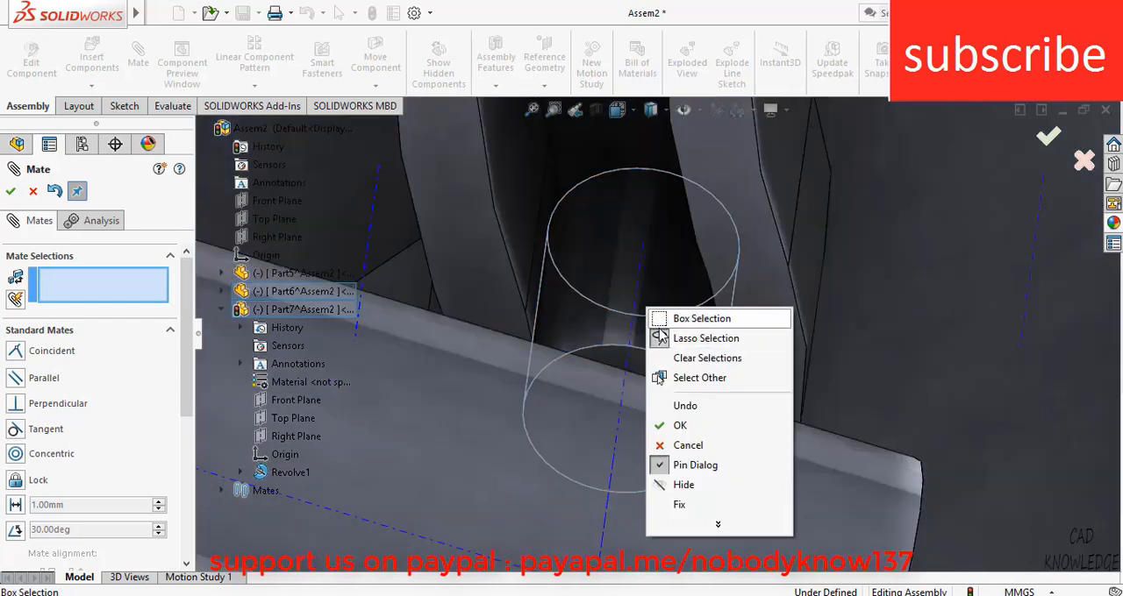
key("Escape")
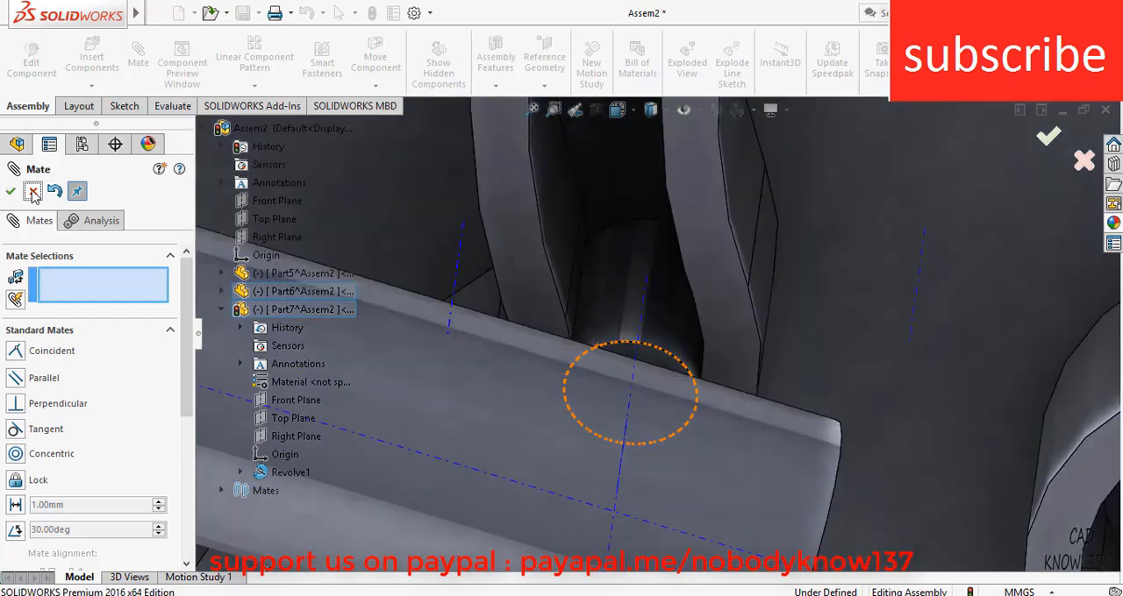
left_click(32, 192)
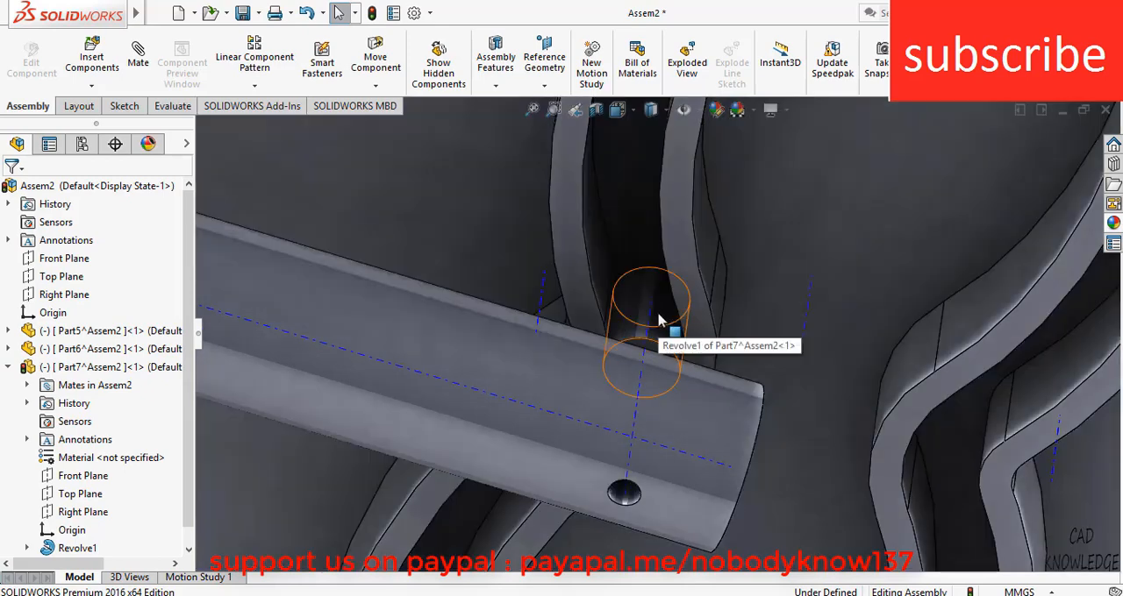
Edit the roller pin (Part7) in the assembly and open the sketch of its revolve feature
scroll(659, 333, "up", 2)
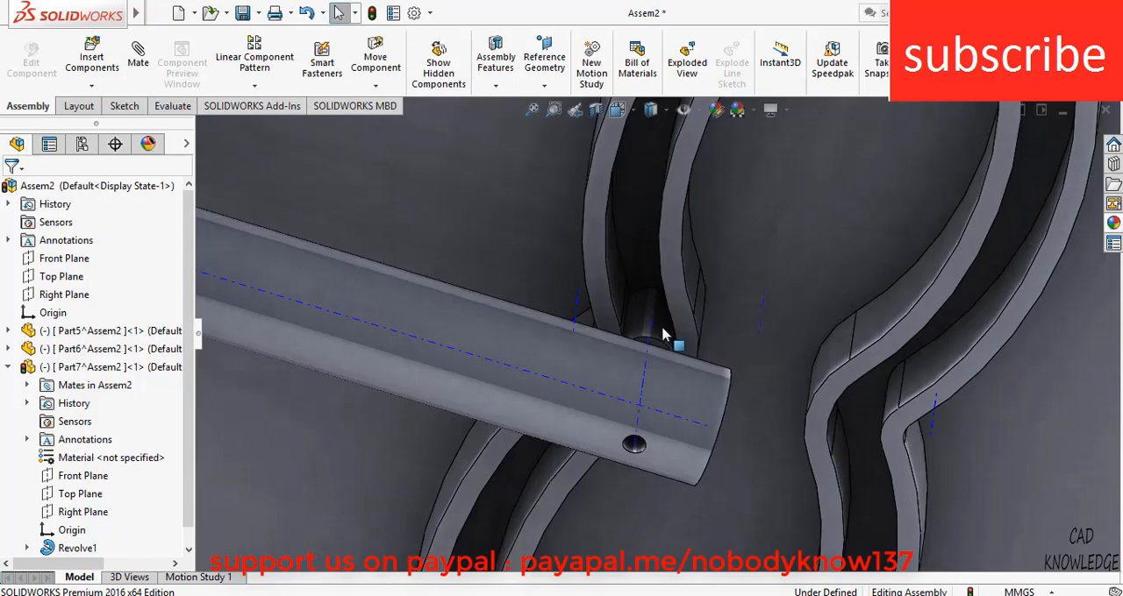
right_click(662, 334)
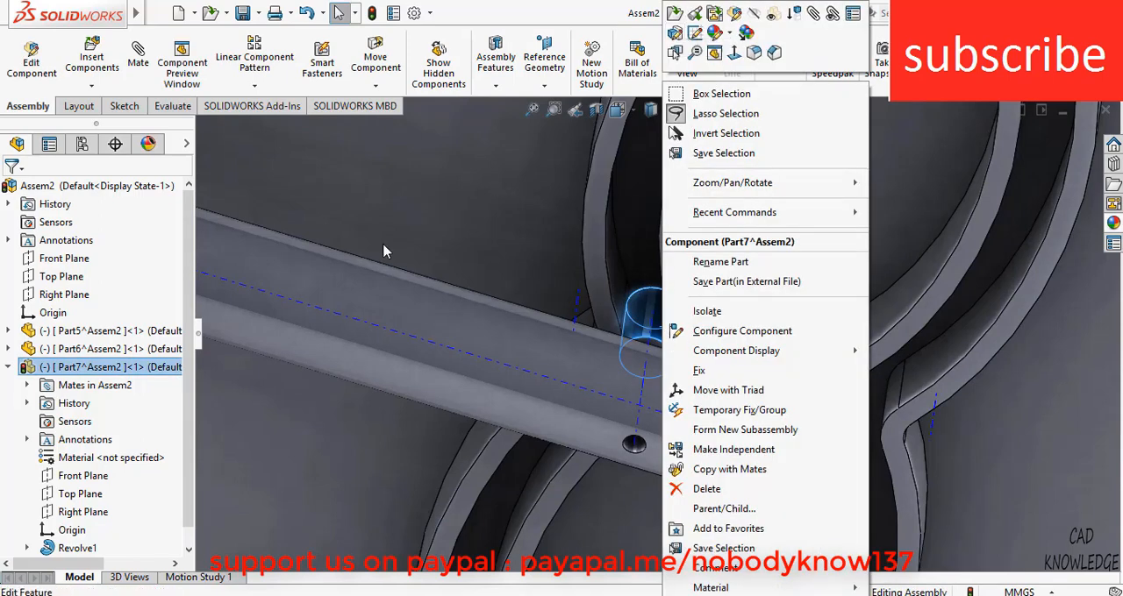
left_click(31, 54)
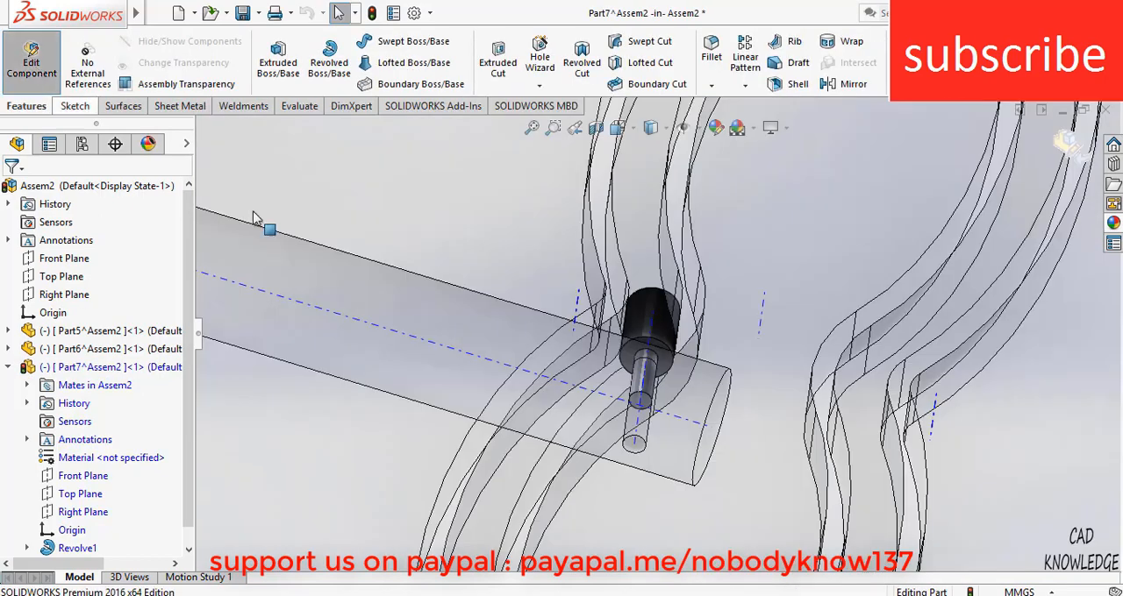
left_click(27, 548)
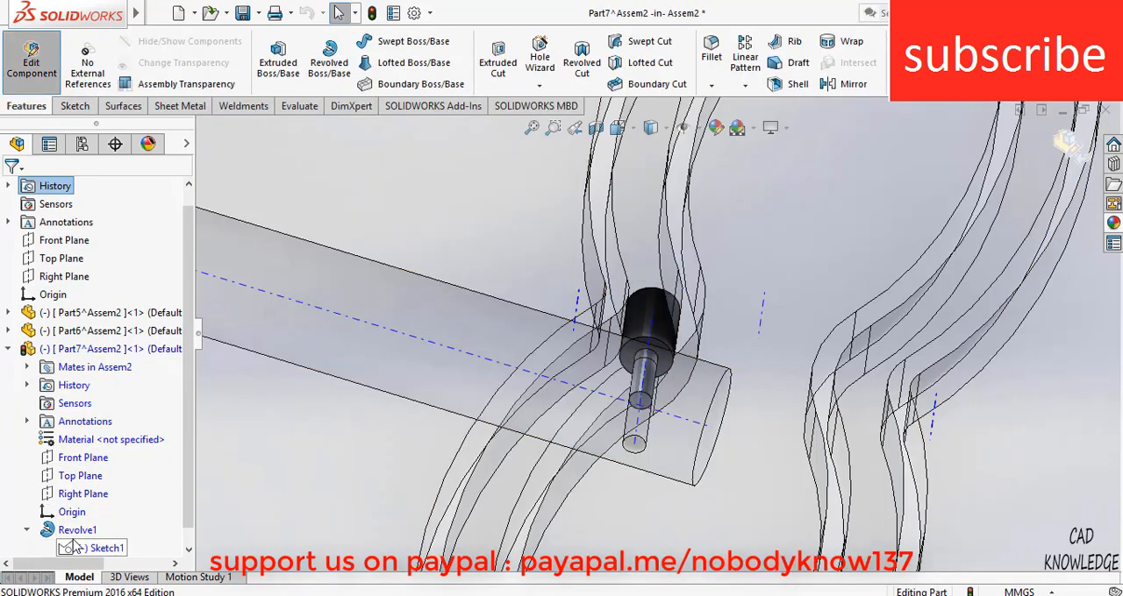
right_click(90, 550)
left_click(100, 334)
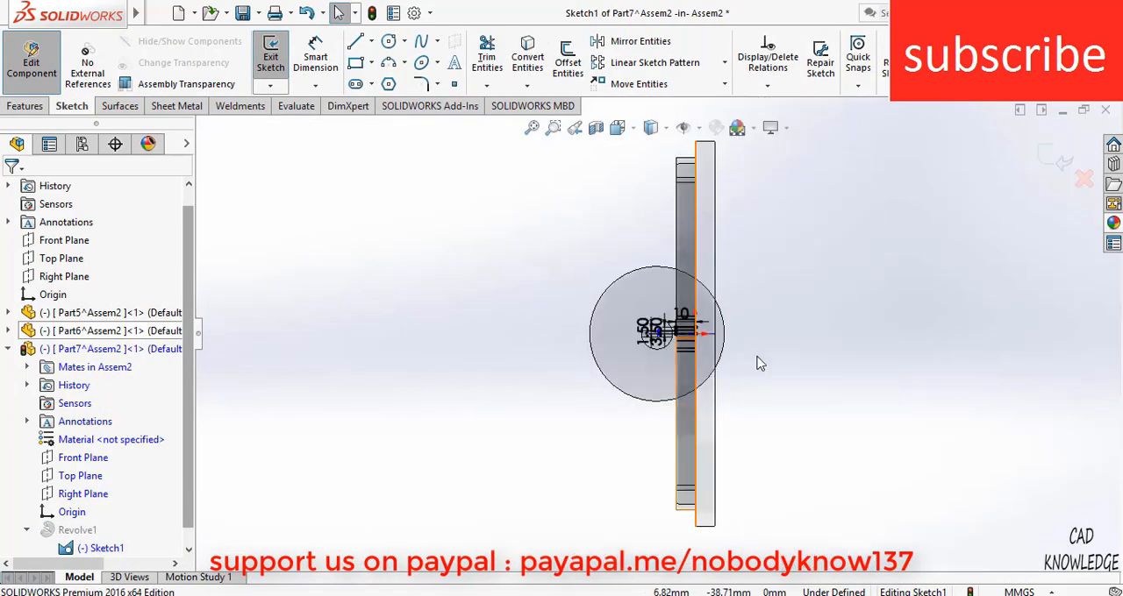
Set the roller's larger radius in the sketch to 3.48 mm and exit the sketch
scroll(702, 355, "down", 5)
scroll(680, 344, "down", 4)
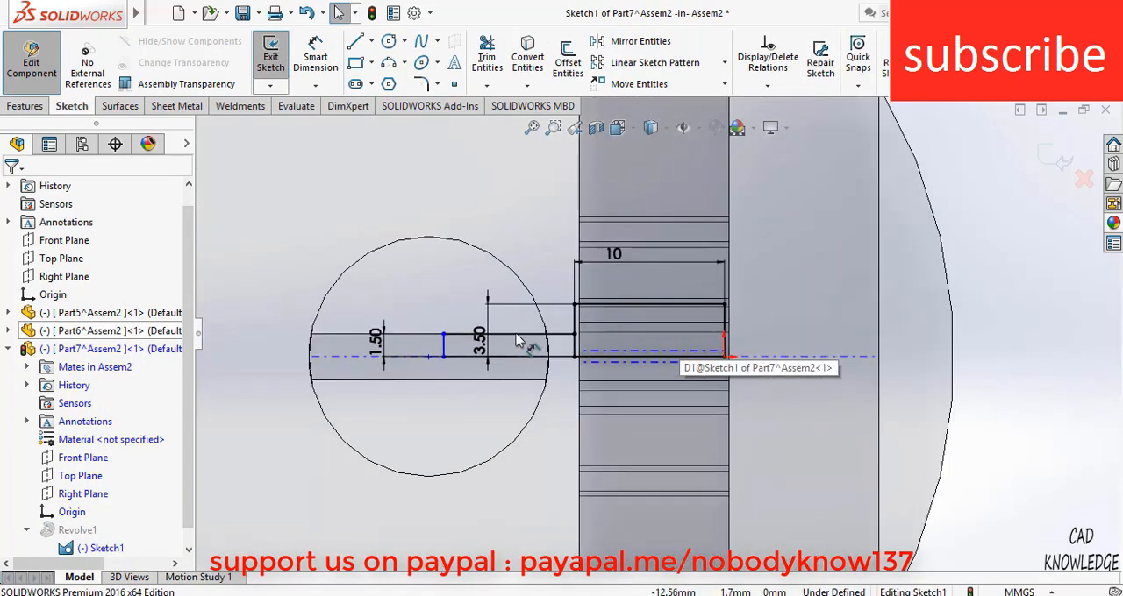
double_click(488, 349)
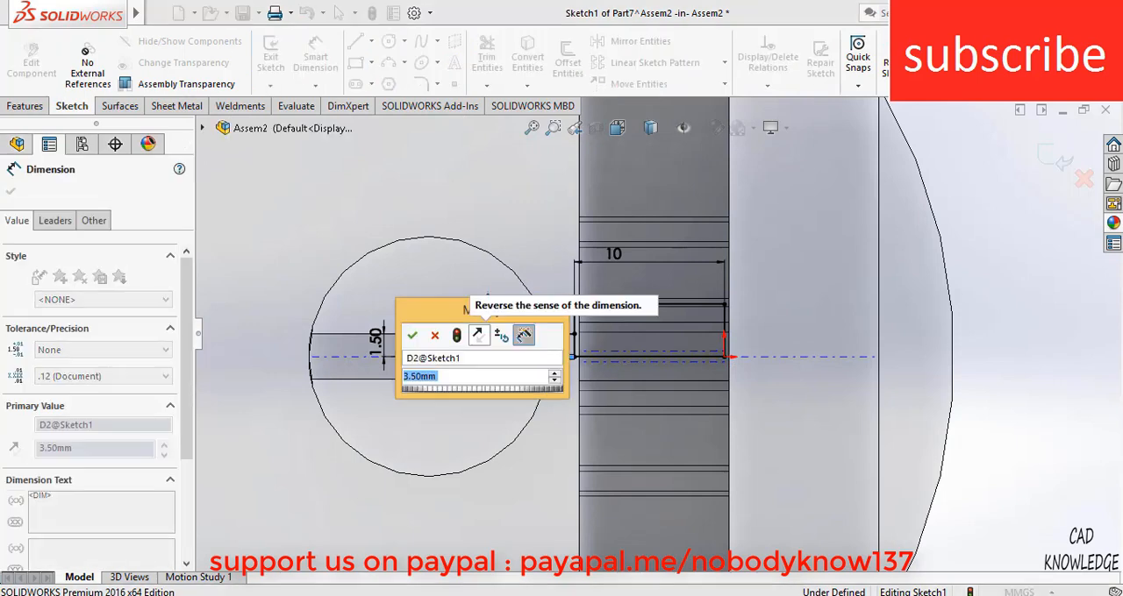
type("3.48")
key("Return")
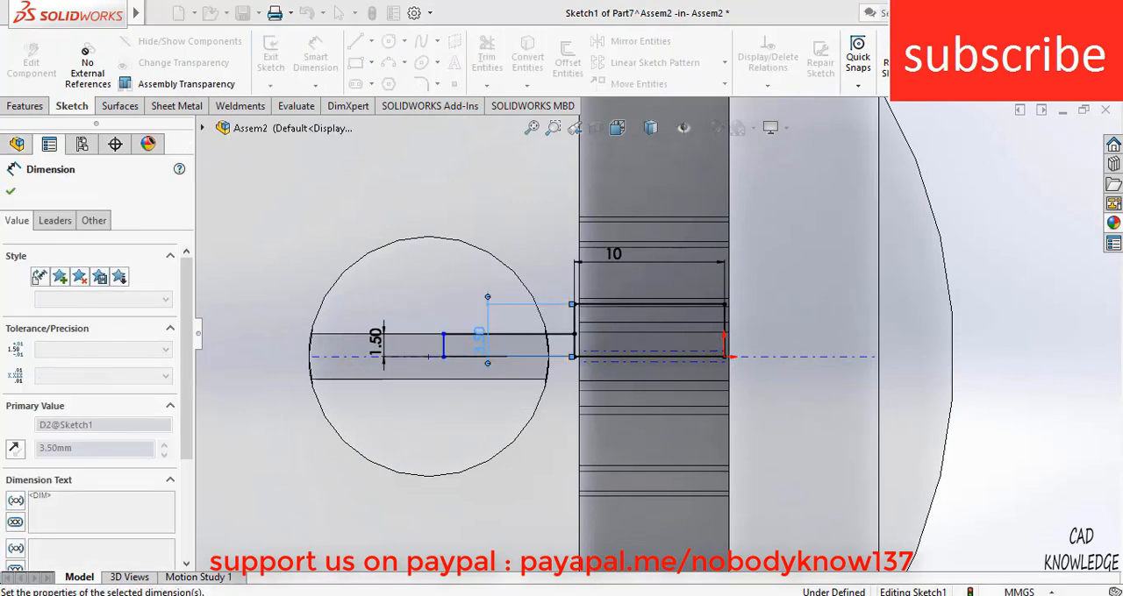
left_click(1054, 165)
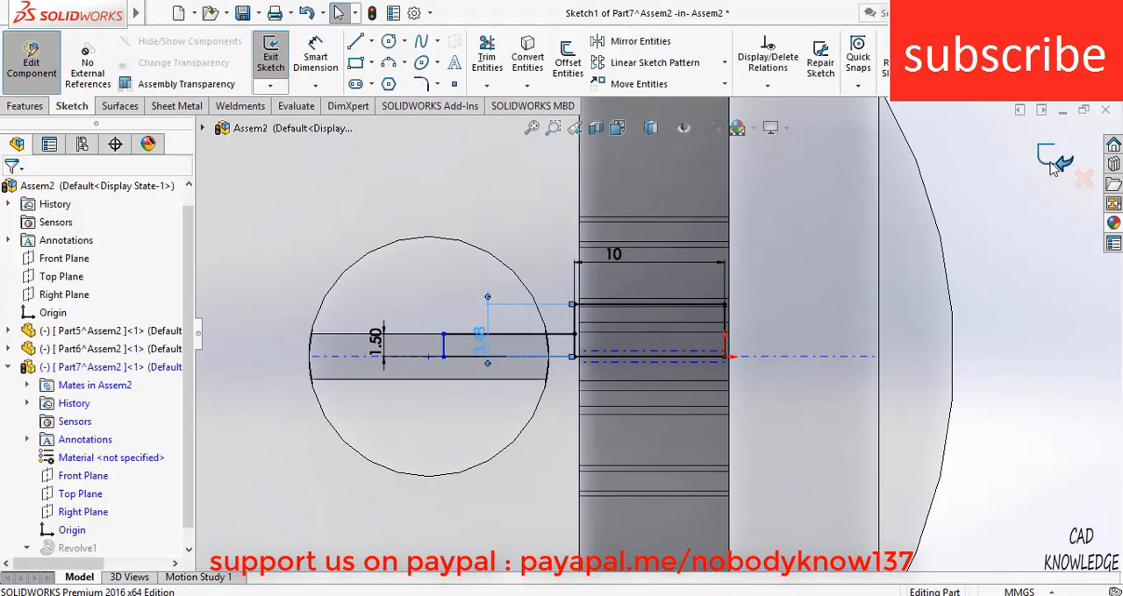
Leave the roller pin's sketch and part editing to return to the full assembly
left_click(1064, 166)
scroll(939, 301, "up", 3)
scroll(752, 318, "up", 2)
middle_click_drag(752, 318, 880, 353)
scroll(860, 332, "up", 6)
scroll(836, 350, "down", 2)
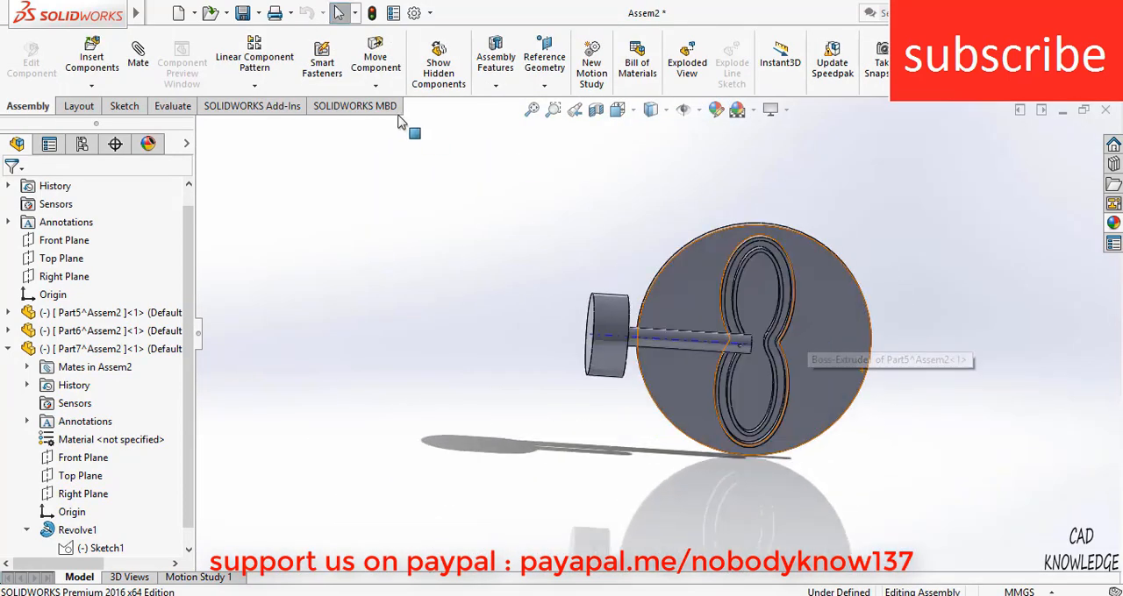
Mirror the shaft (Part6) and the roller pin (Part7) about the assembly's Right Plane with Mirror Components
left_click(254, 85)
left_click(279, 224)
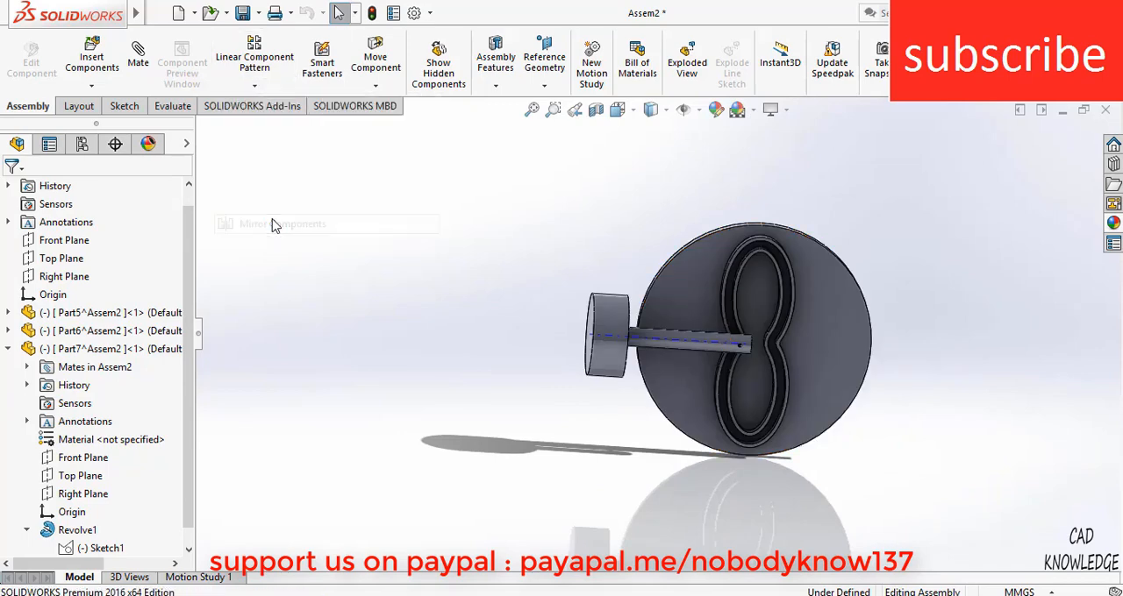
left_click(204, 129)
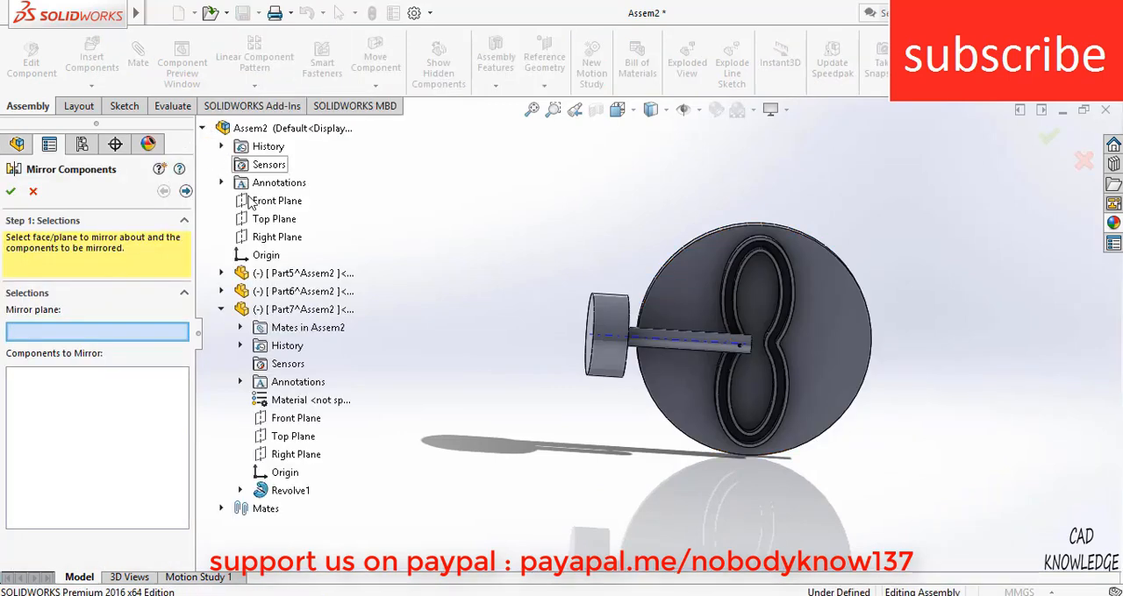
left_click(265, 238)
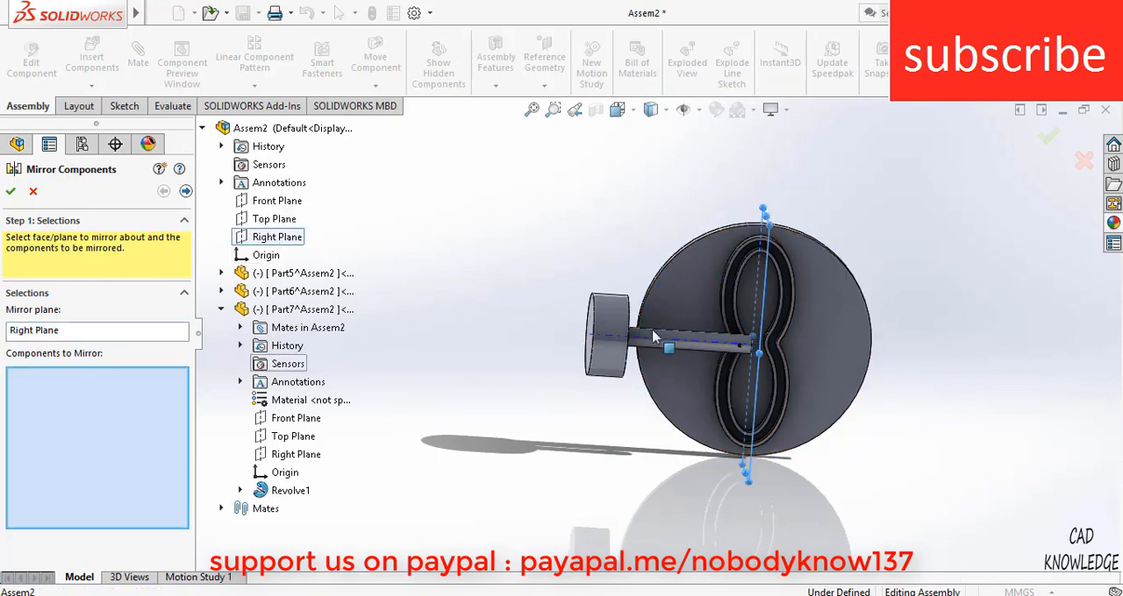
left_click(737, 343)
scroll(782, 360, "down", 3)
scroll(717, 351, "down", 4)
middle_click_drag(660, 338, 574, 430)
middle_click_drag(775, 272, 646, 321)
left_click(664, 339)
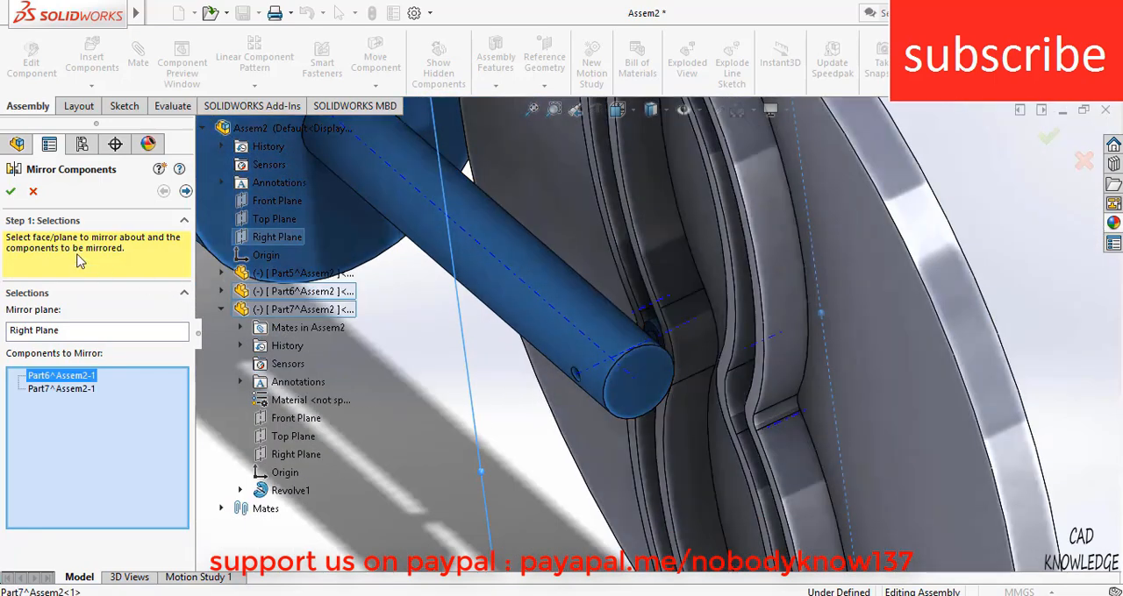
left_click(12, 192)
Create a new motion study for the mirrored assembly and enable the SOLIDWORKS Motion add-in
scroll(668, 344, "up", 4)
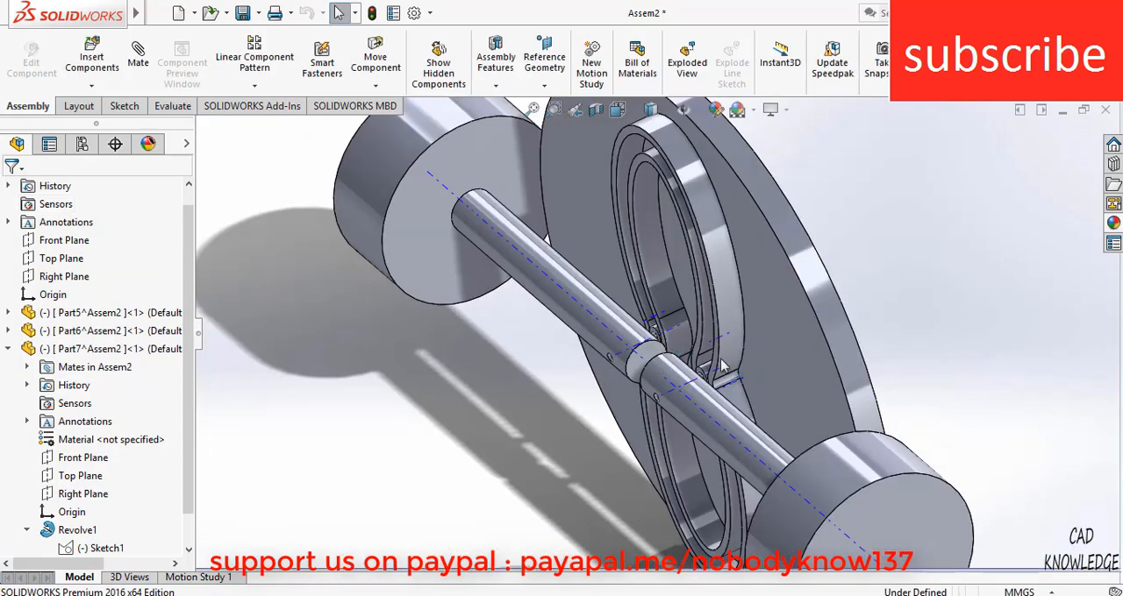
middle_click_drag(668, 344, 806, 258)
scroll(806, 258, "up", 3)
middle_click_drag(807, 301, 781, 263)
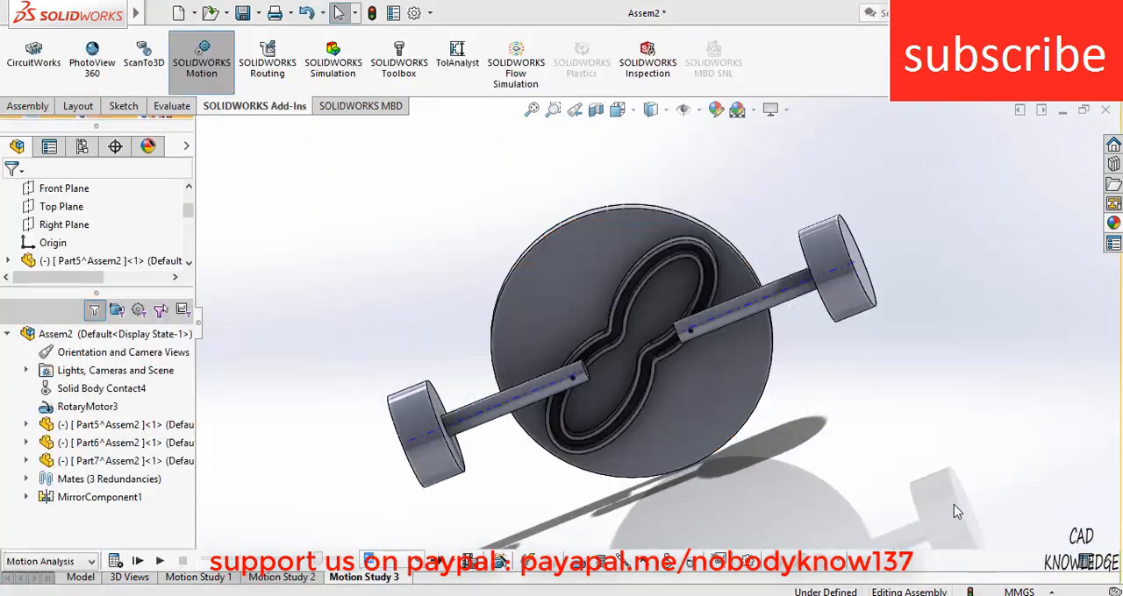
right_click(387, 584)
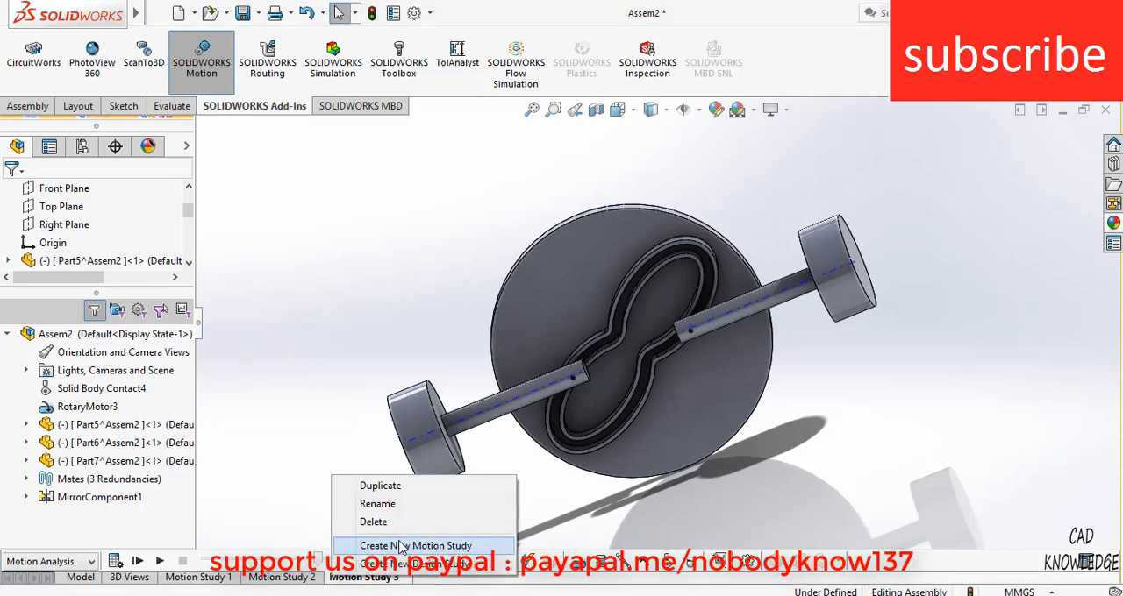
left_click(412, 547)
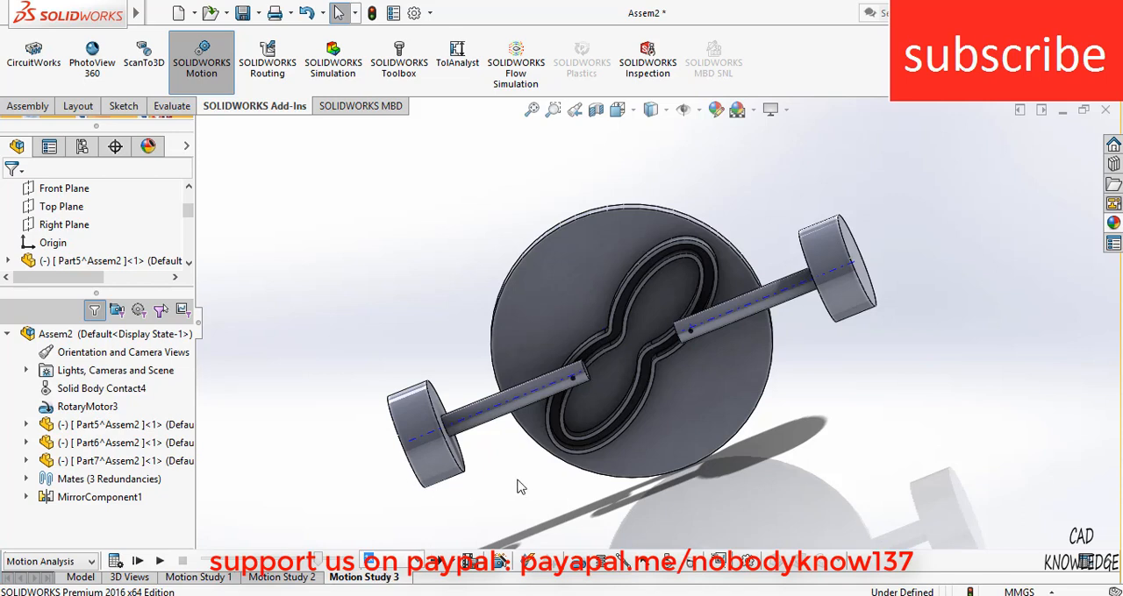
left_click(209, 82)
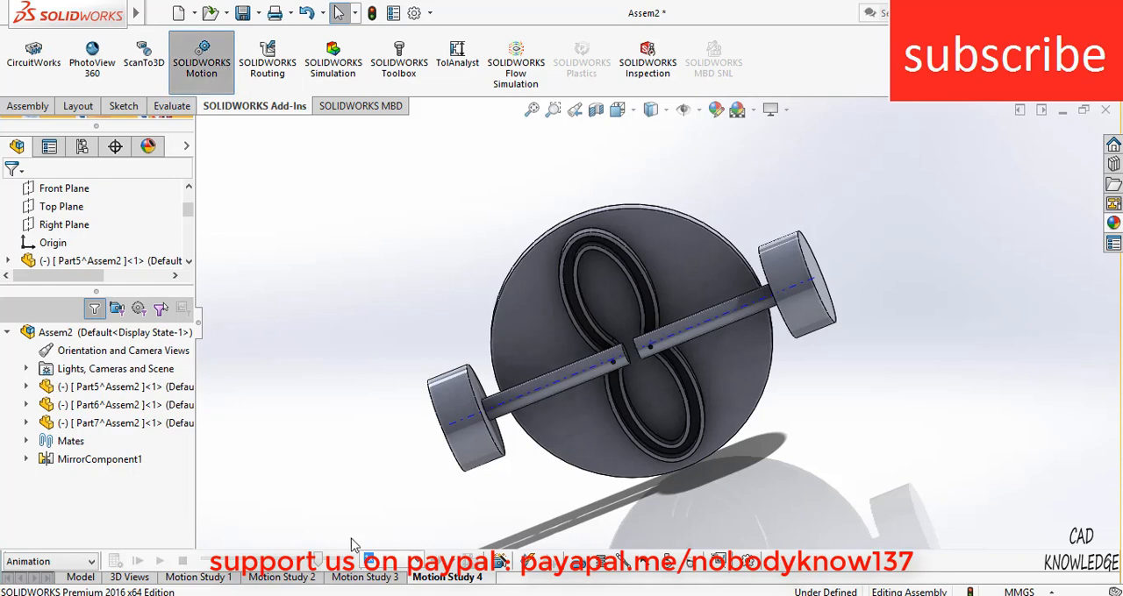
Add a solid body contact between the roller pin (Part7) and the grooved cam disc (Part5)
middle_click_drag(612, 405, 608, 434)
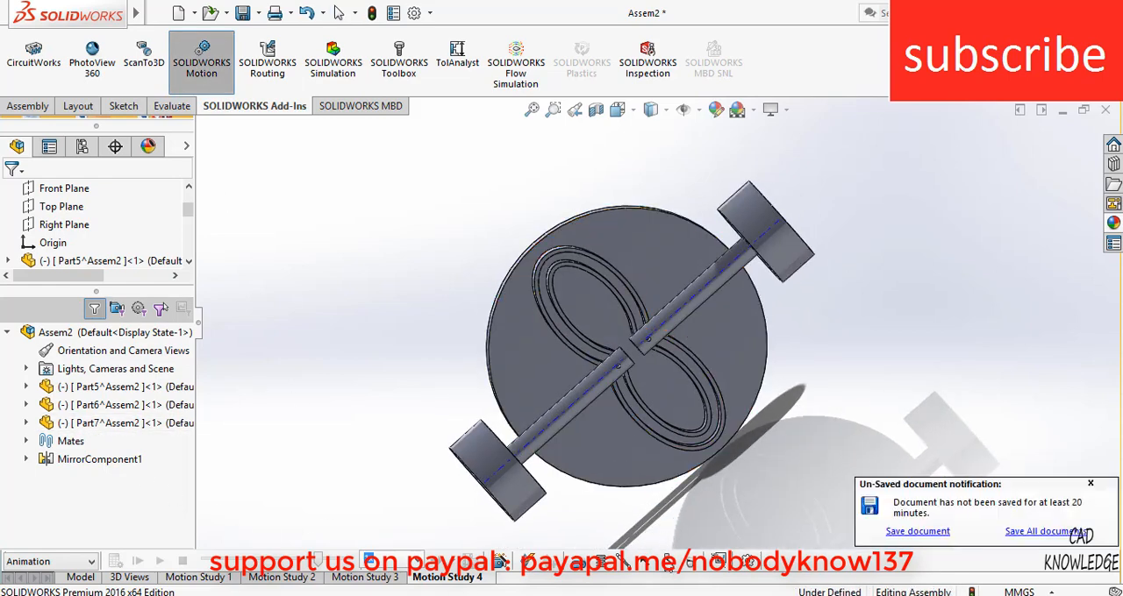
left_click(668, 564)
middle_click_drag(660, 425, 642, 395)
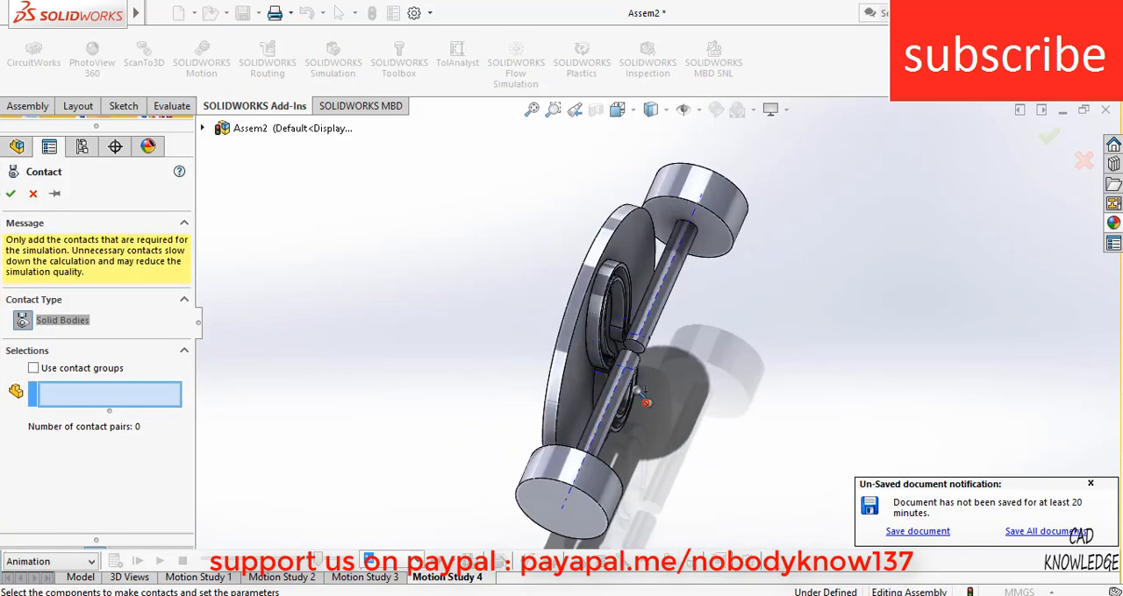
scroll(606, 363, "down", 4)
scroll(611, 369, "down", 5)
left_click(597, 304)
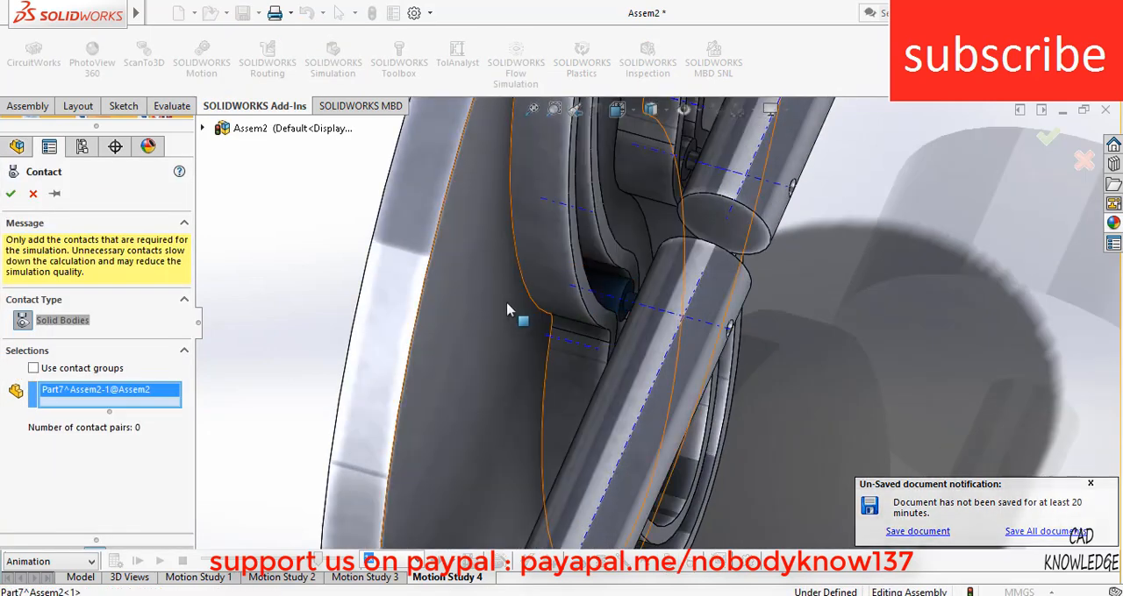
left_click(506, 314)
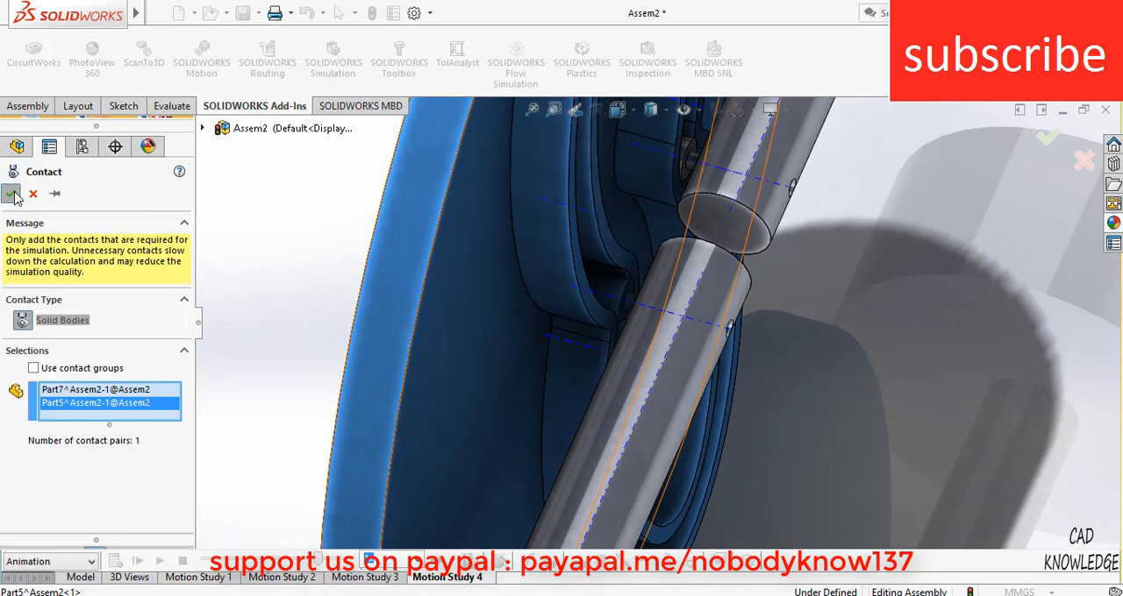
left_click(14, 198)
Add a constant-speed rotary motor at 10 RPM to the outer rim face of the cam disc
scroll(850, 464, "up", 6)
middle_click_drag(744, 378, 722, 514)
left_click(578, 563)
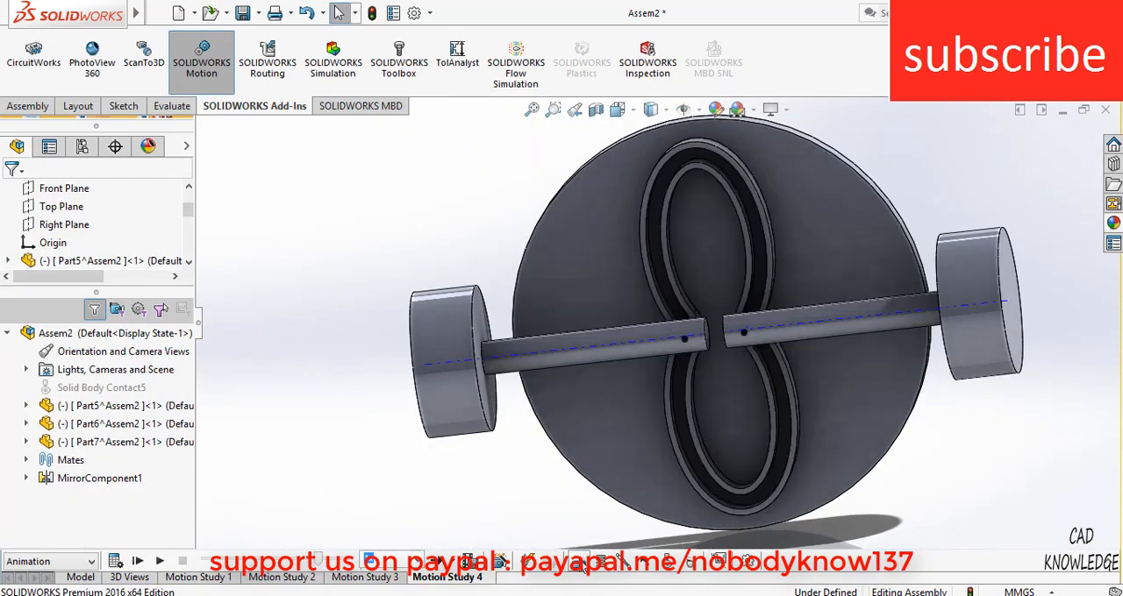
middle_click_drag(621, 451, 732, 283)
left_click(737, 291)
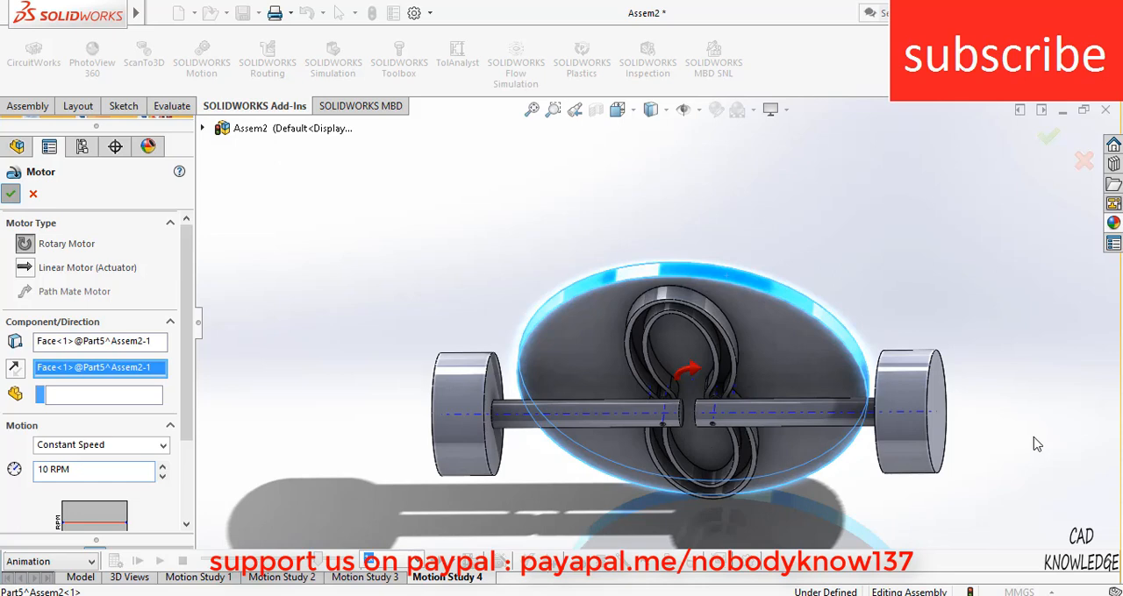
key("Return")
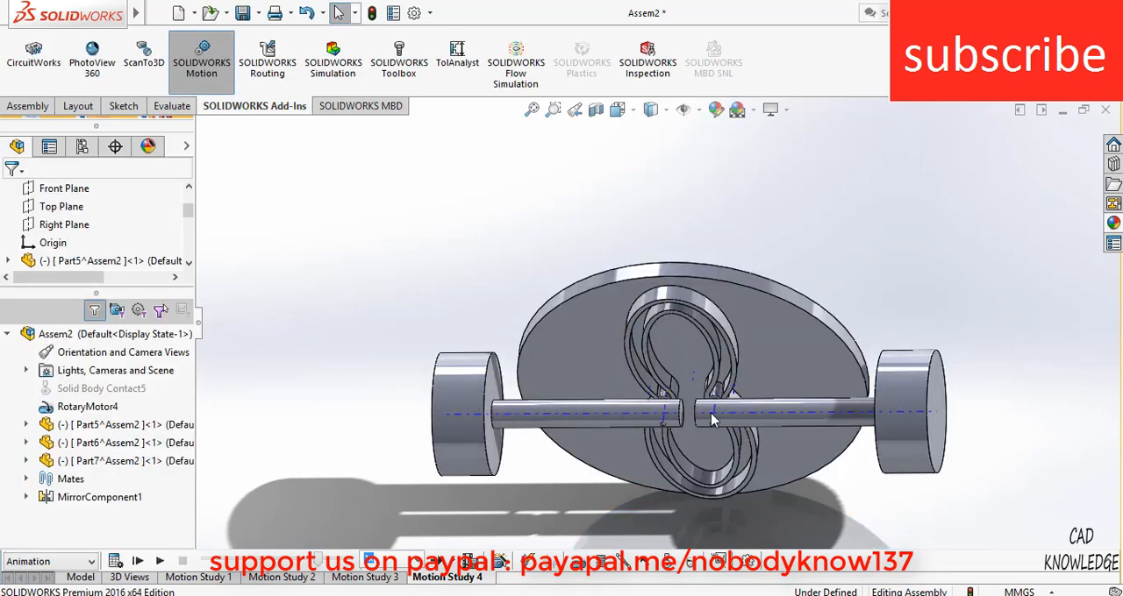
Orient the view straight onto the cam face, expand the motion timeline and disable playback of view keys
left_click(807, 357)
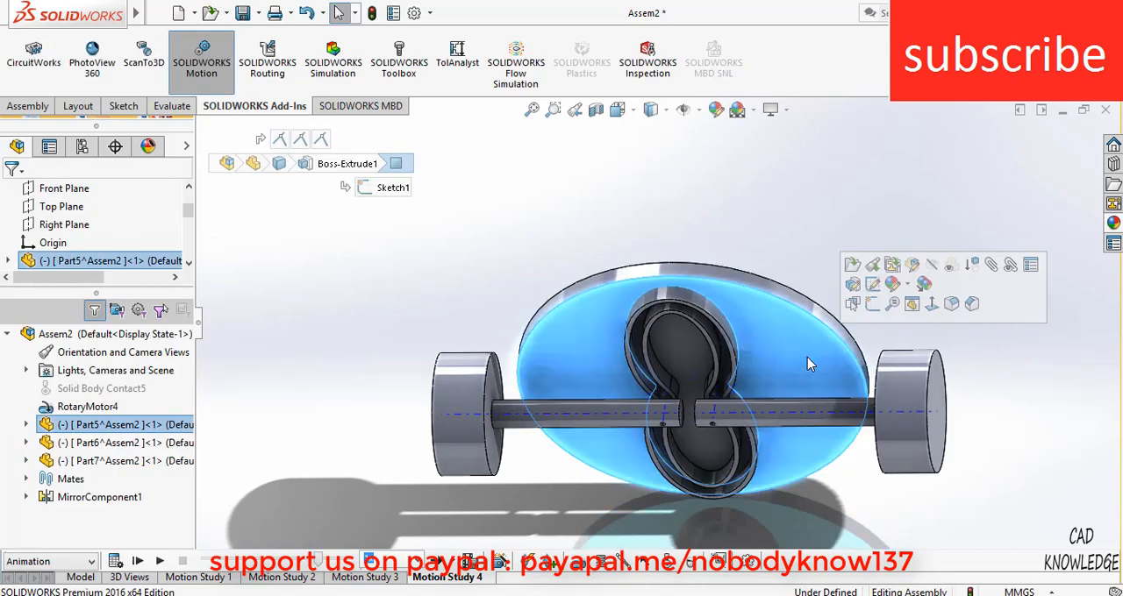
key("ctrl+1")
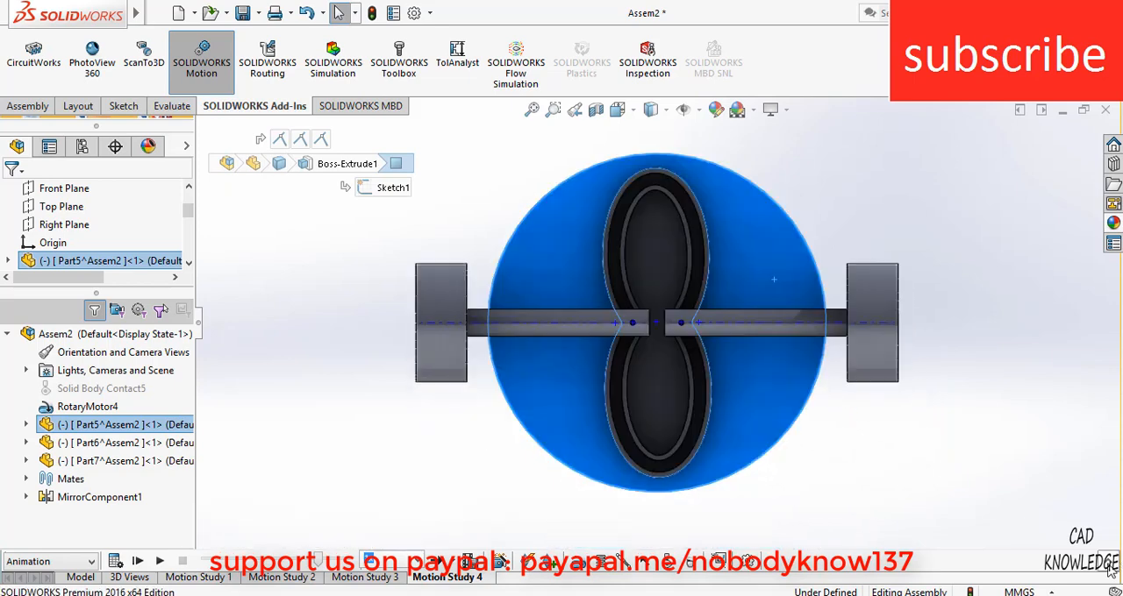
left_click(1110, 566)
right_click(72, 411)
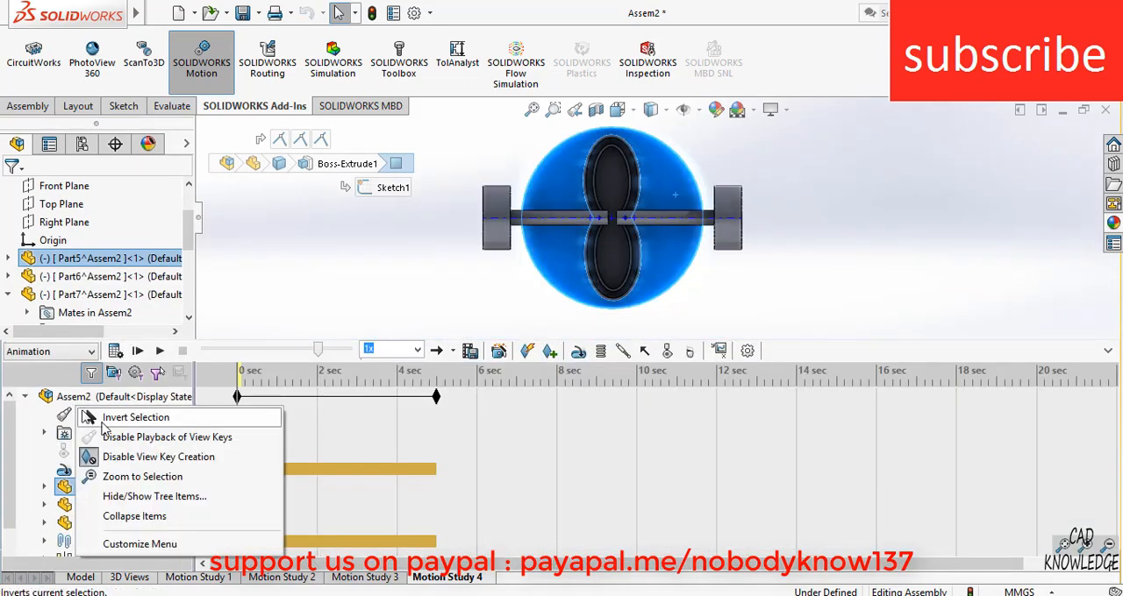
left_click(107, 437)
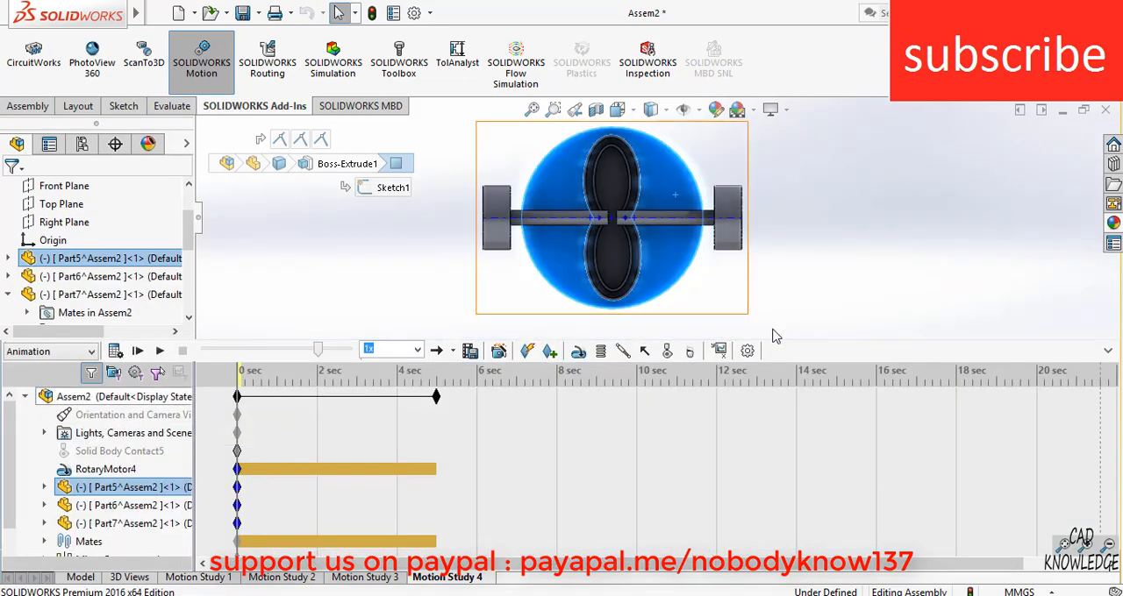
Set the study type to Motion Analysis and calculate the motion study
left_click(88, 353)
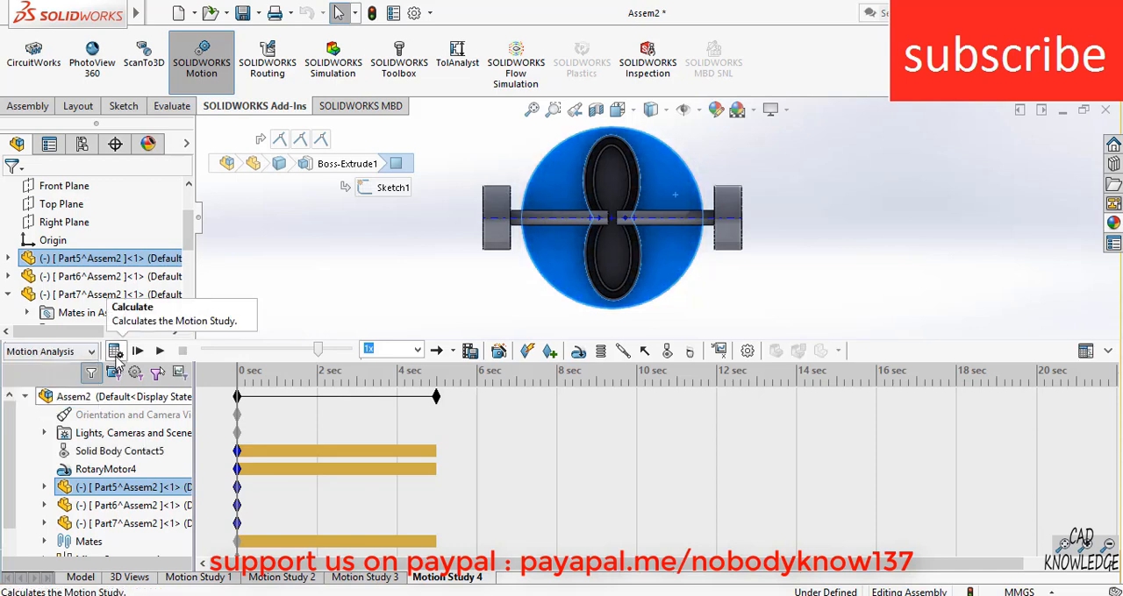
left_click(120, 351)
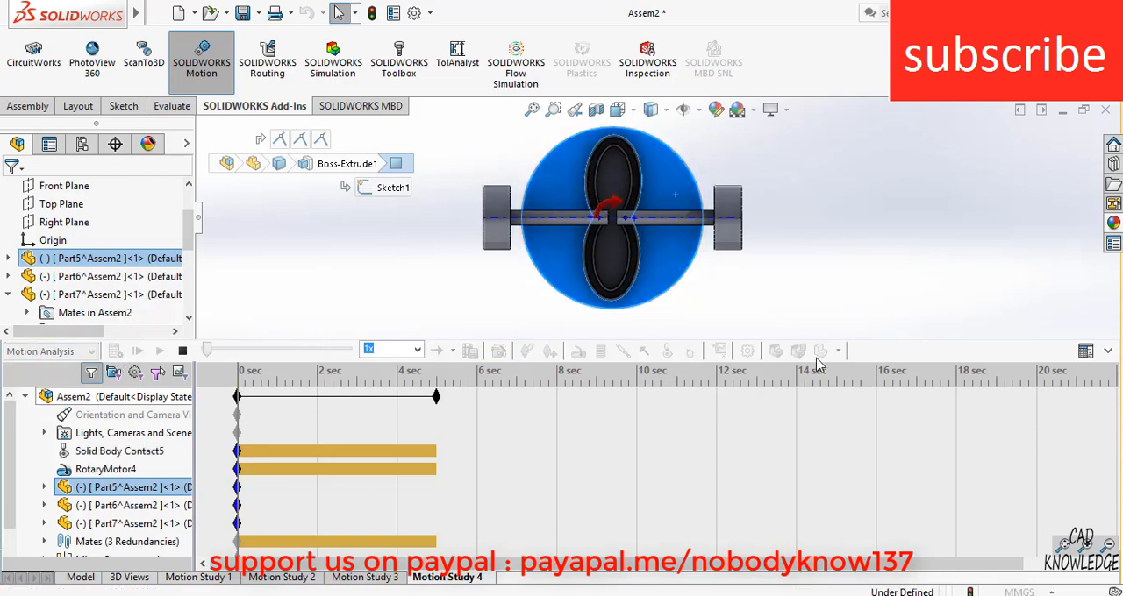